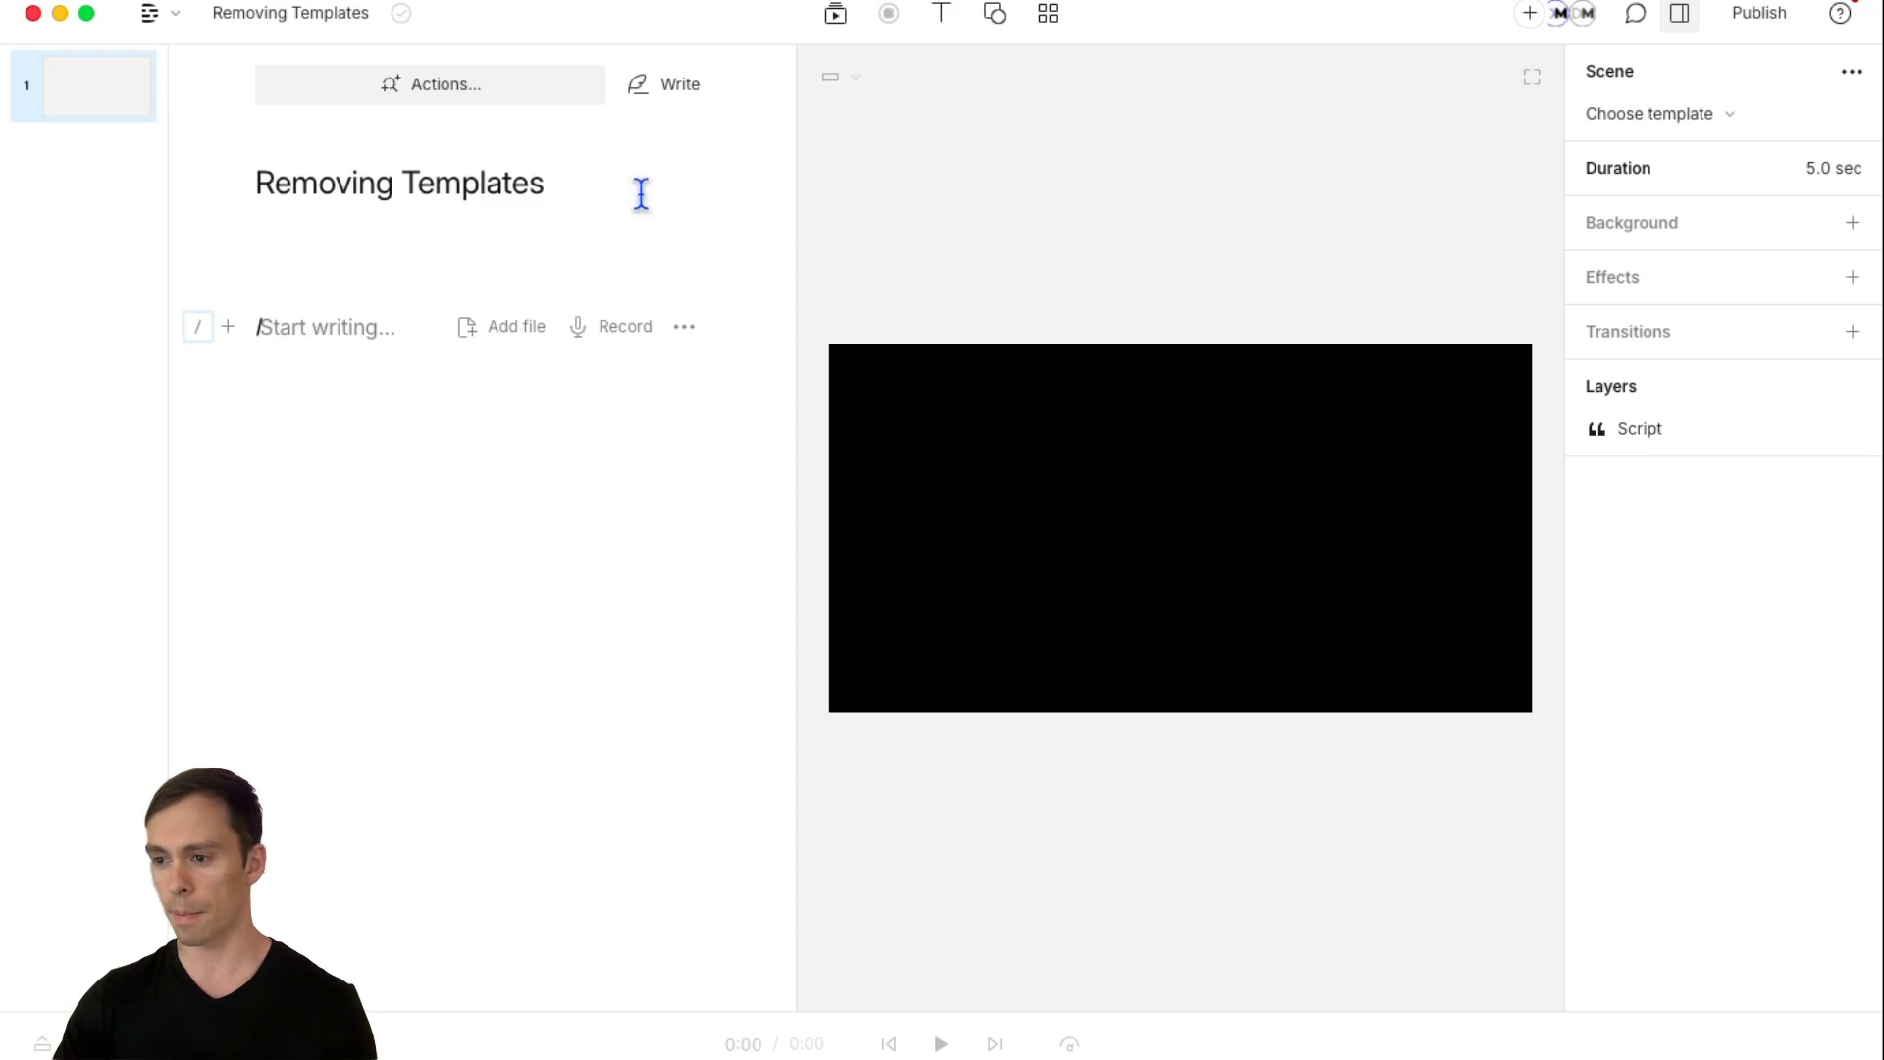
- Apply the Website Popup template from Descript Mastery and show the timeline
click(1044, 18)
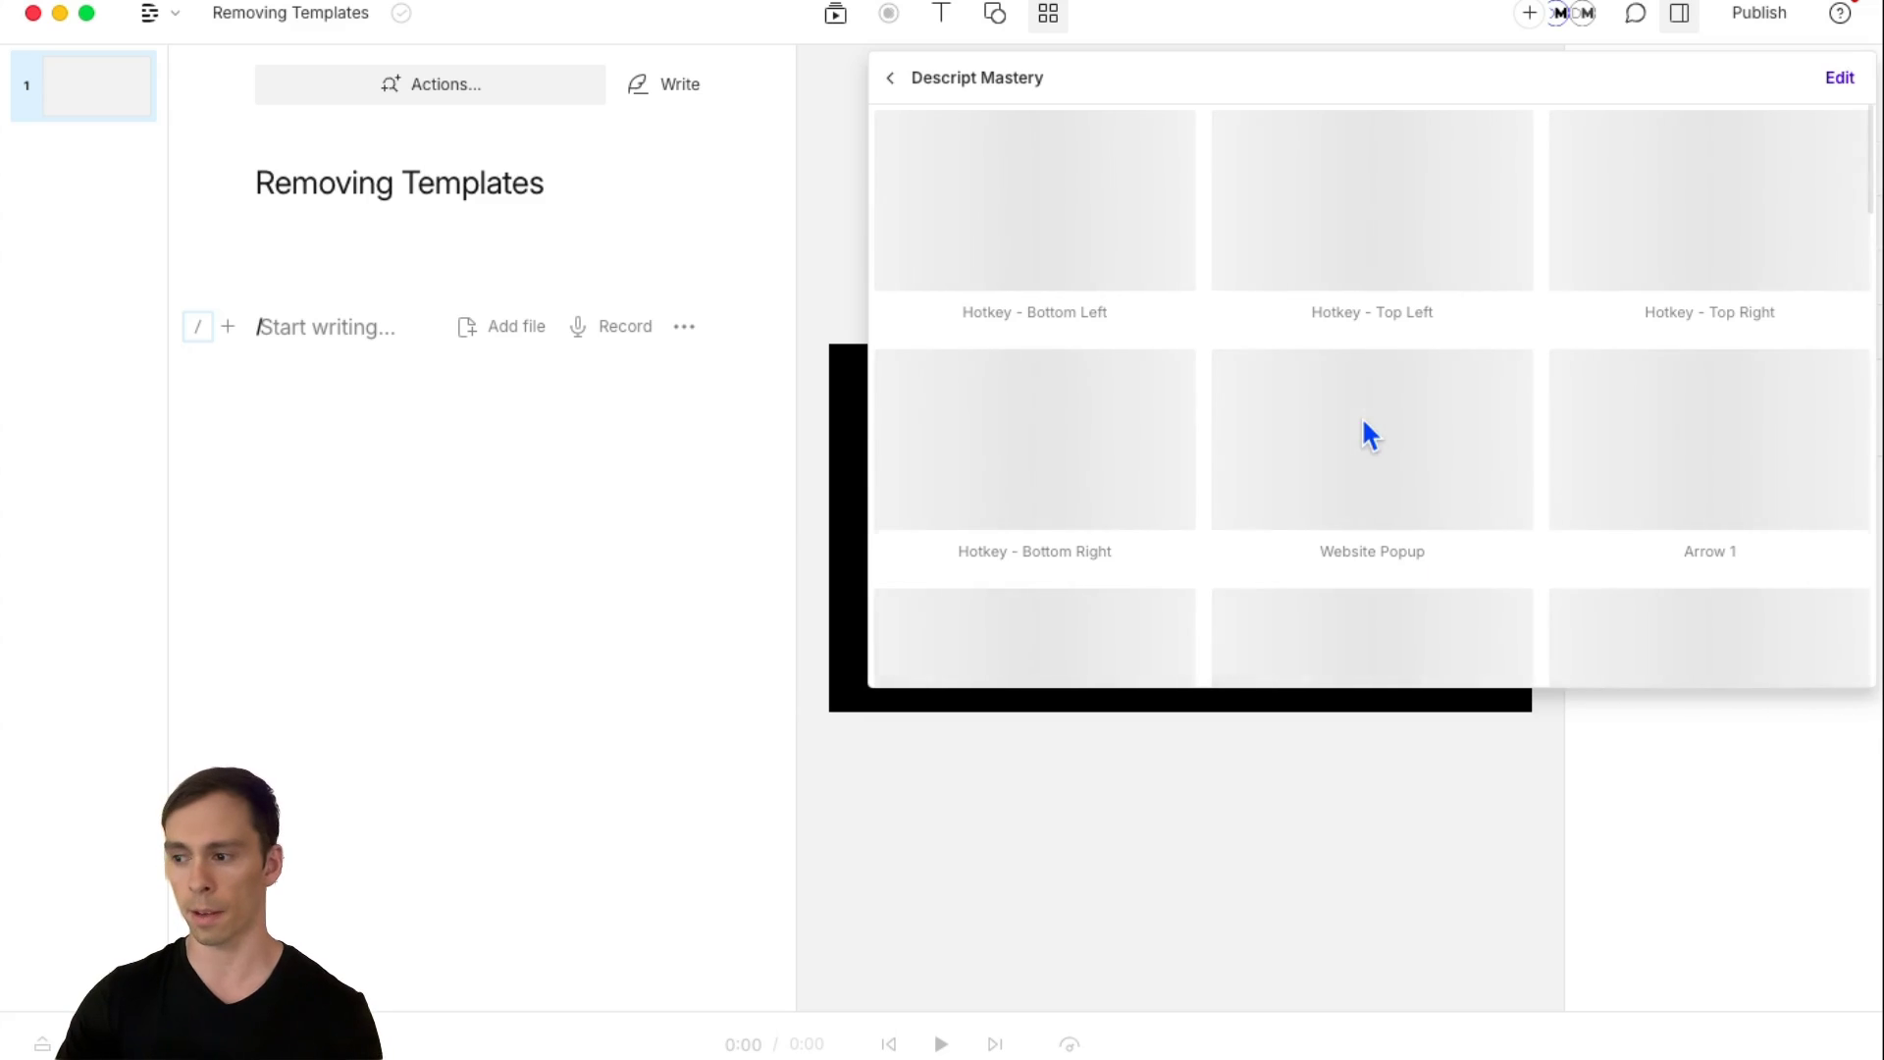
click(1363, 417)
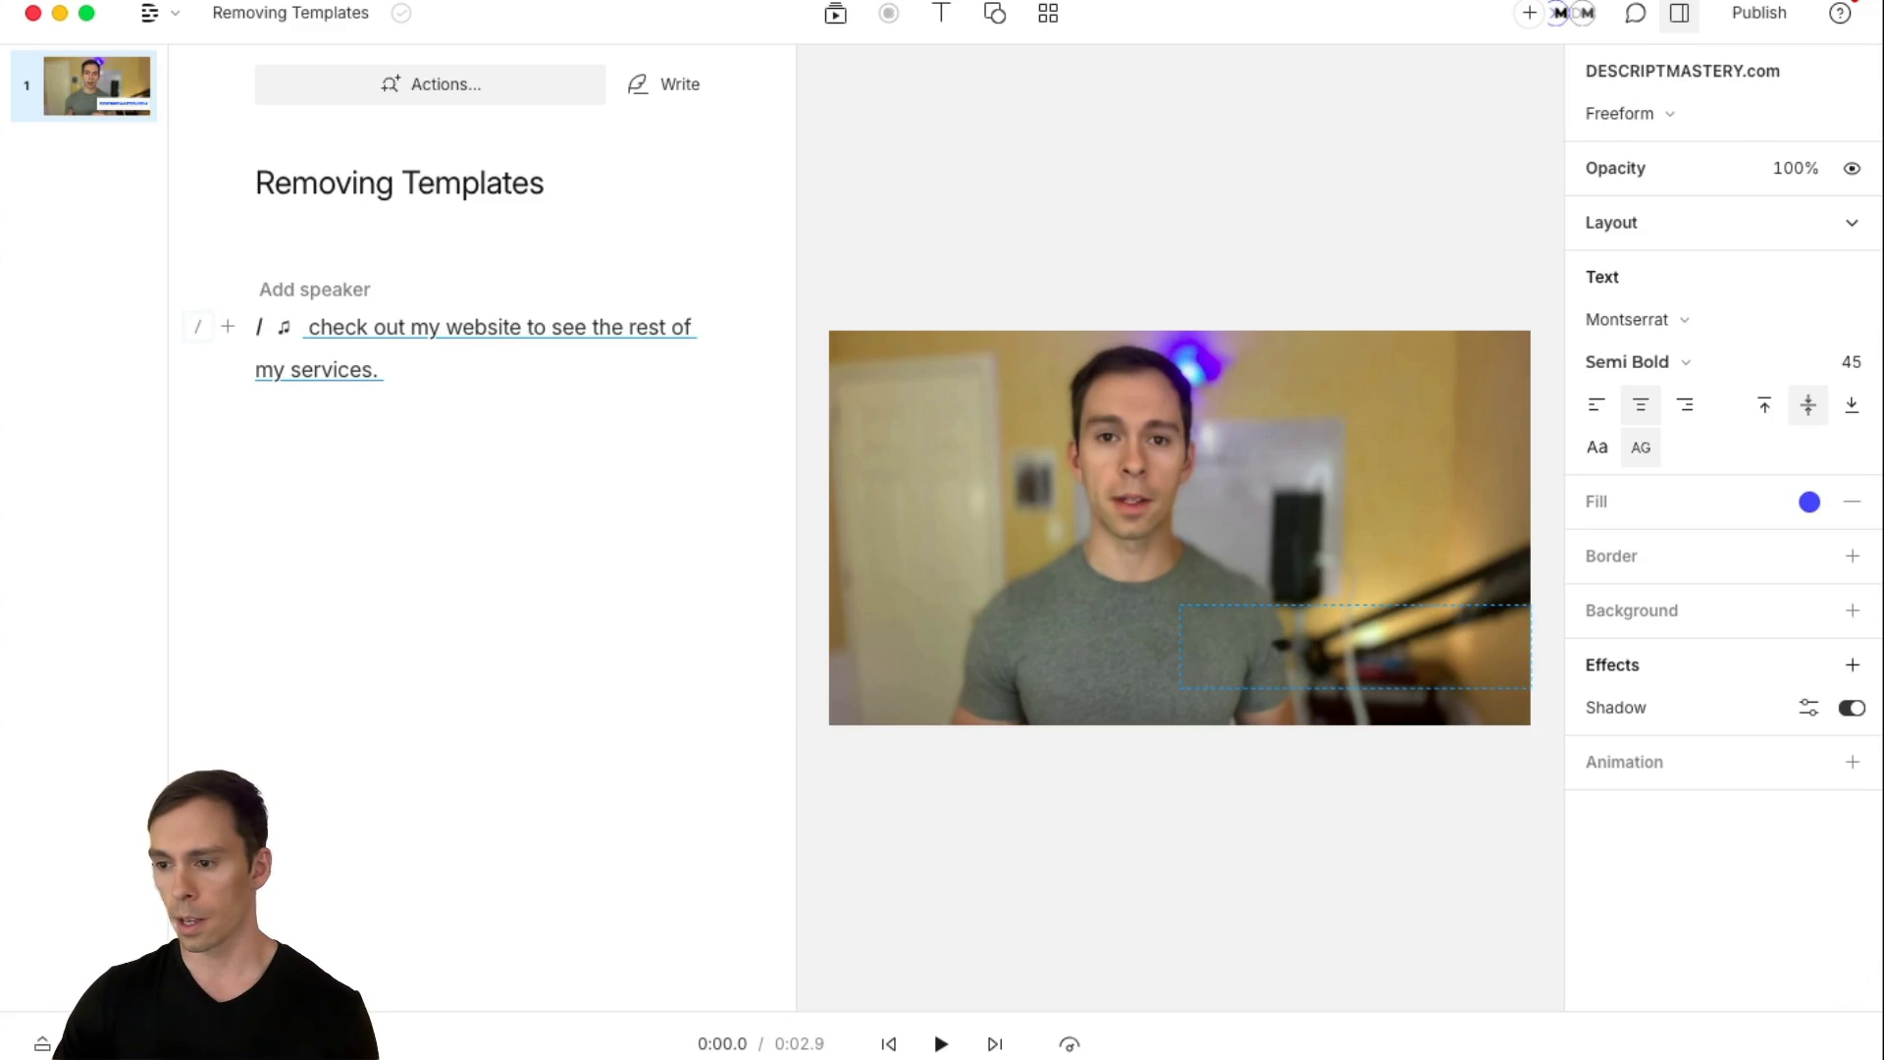
key(ctrl+shift+t)
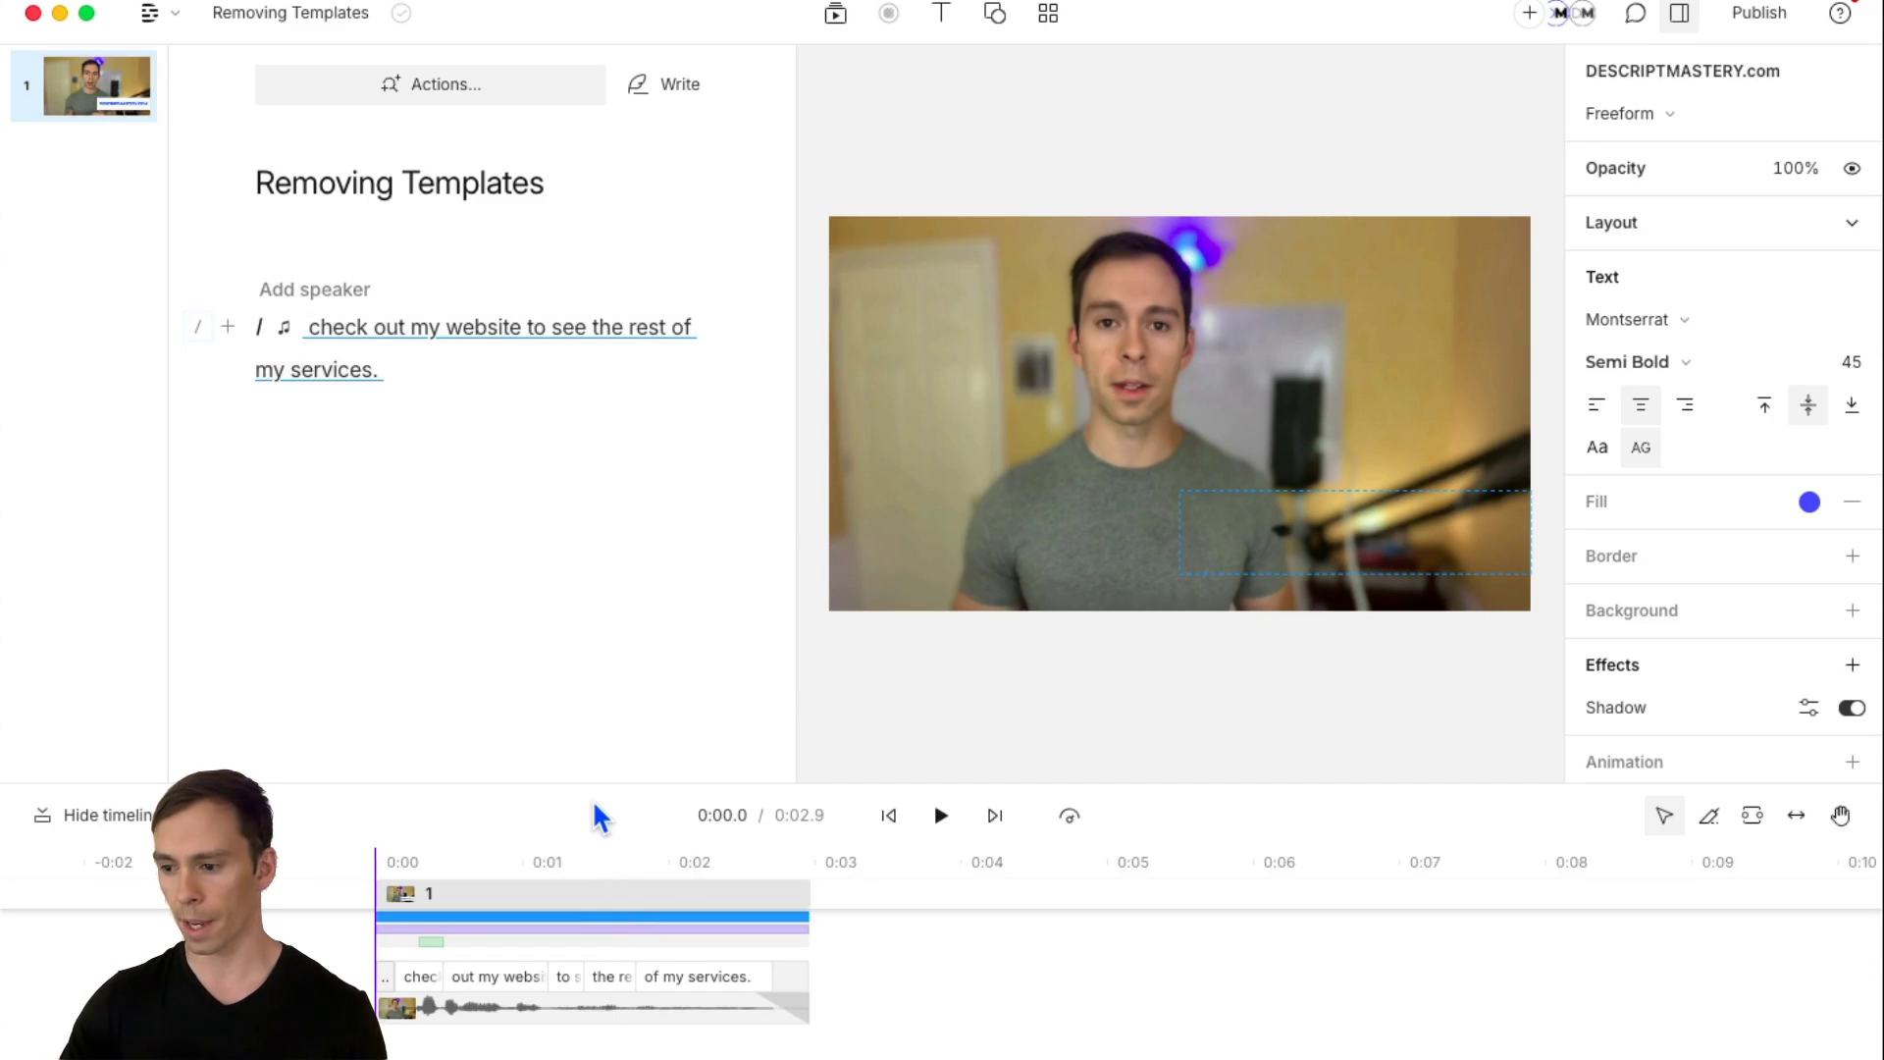
- Enlarge the timeline to reveal the text and Rectangle layers above the clip, then deselect
drag(598, 782, 598, 443)
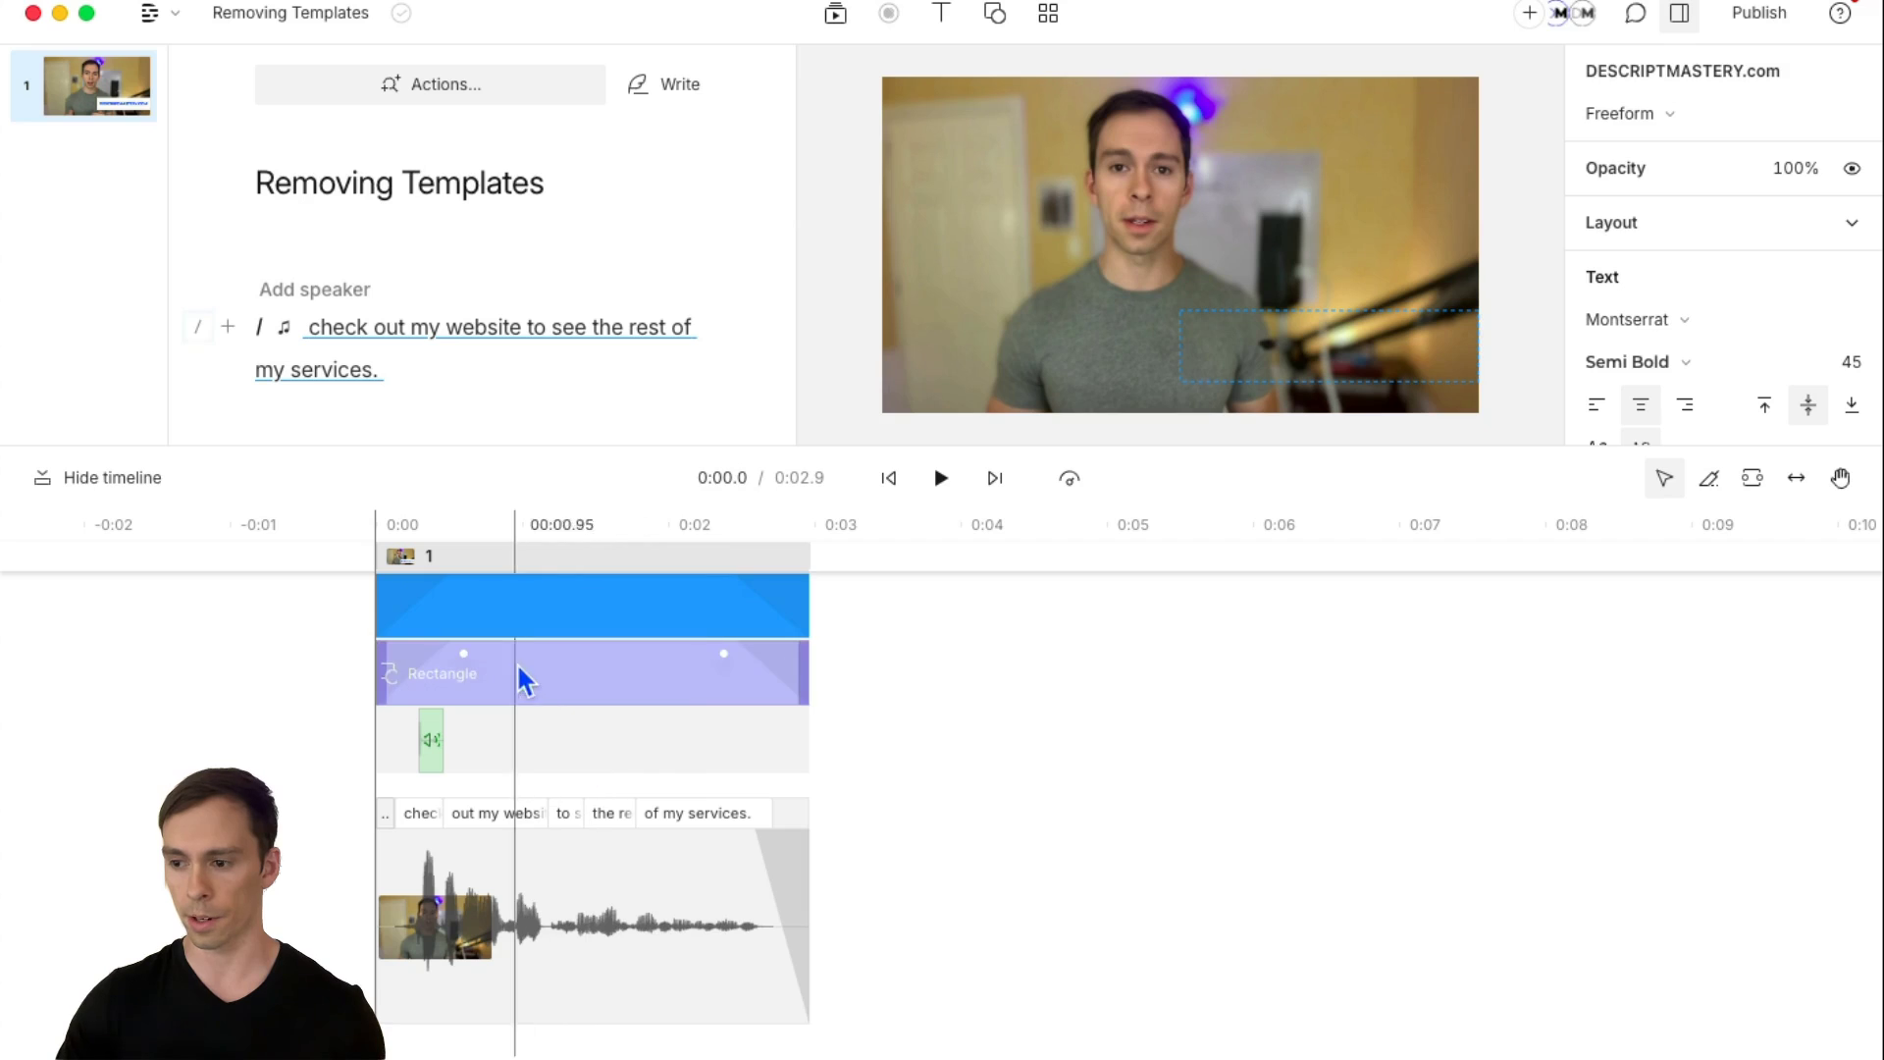
click(926, 664)
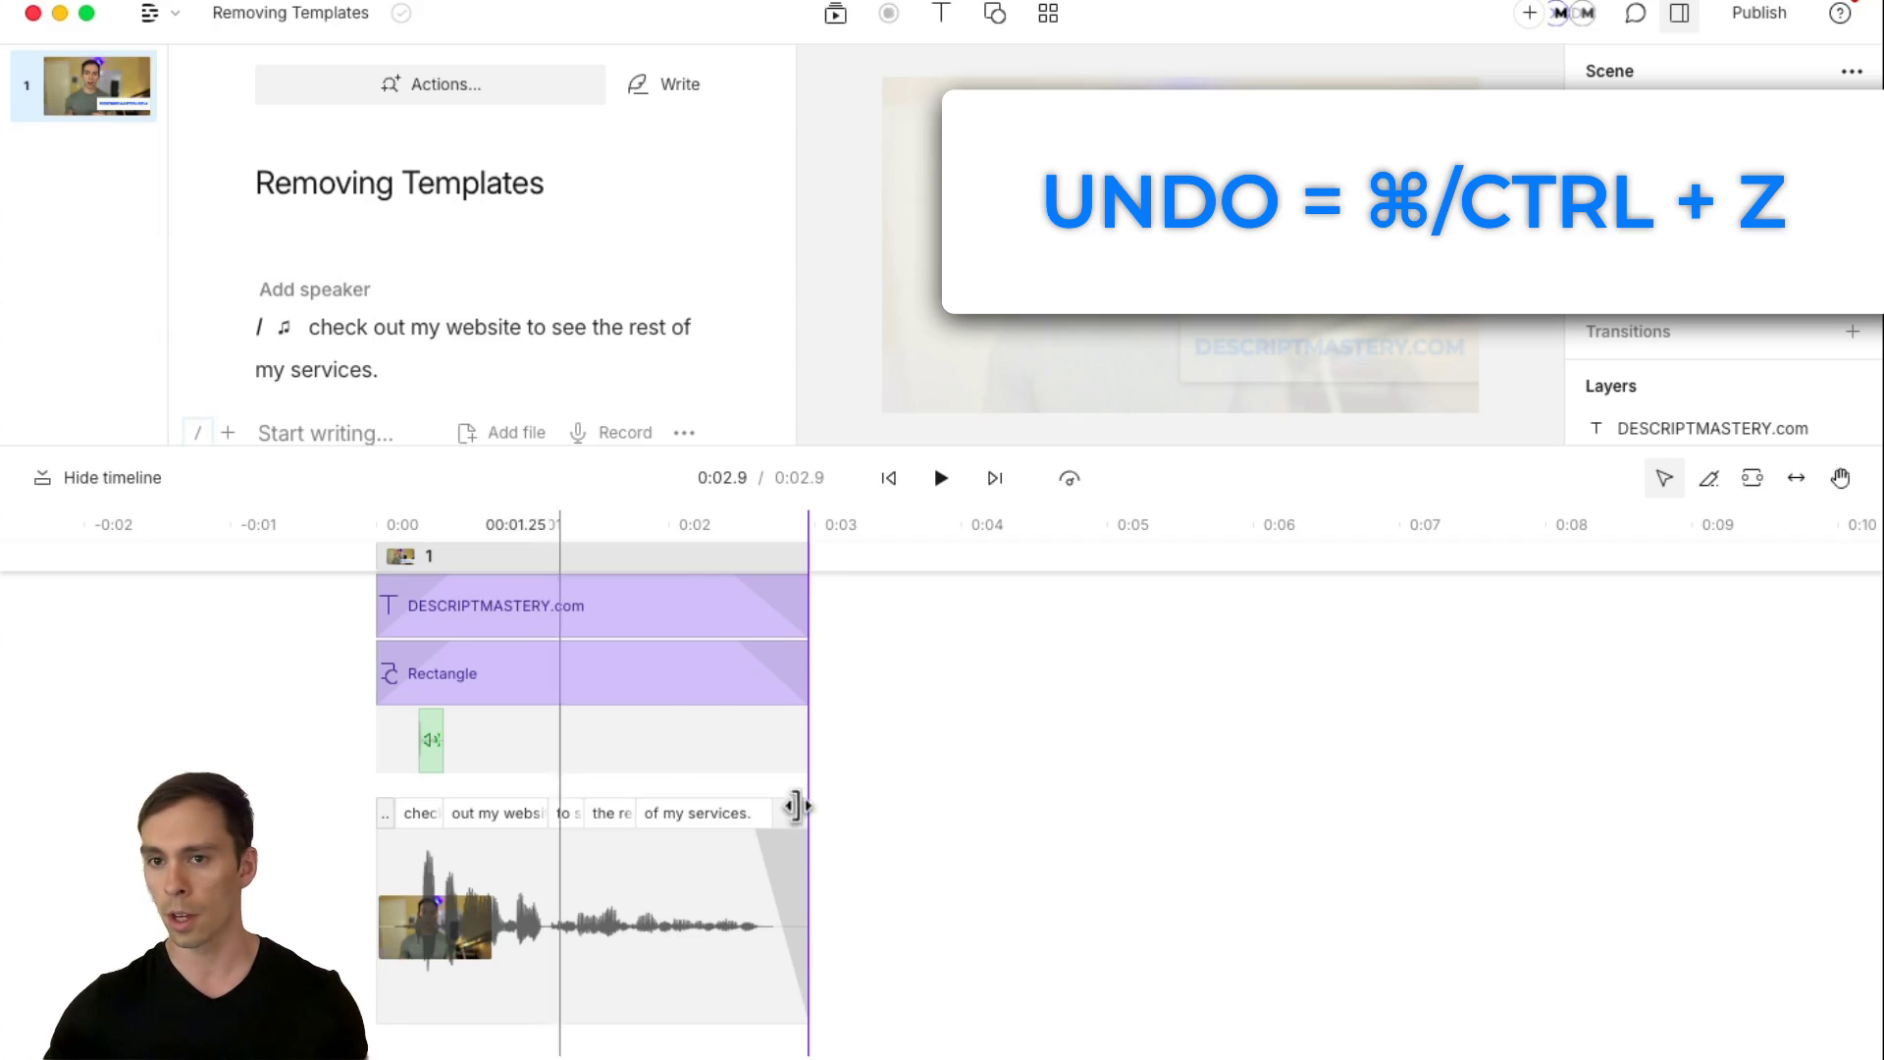
- Dismiss the project menu and undo Apply template, returning to a blank scene
click(150, 12)
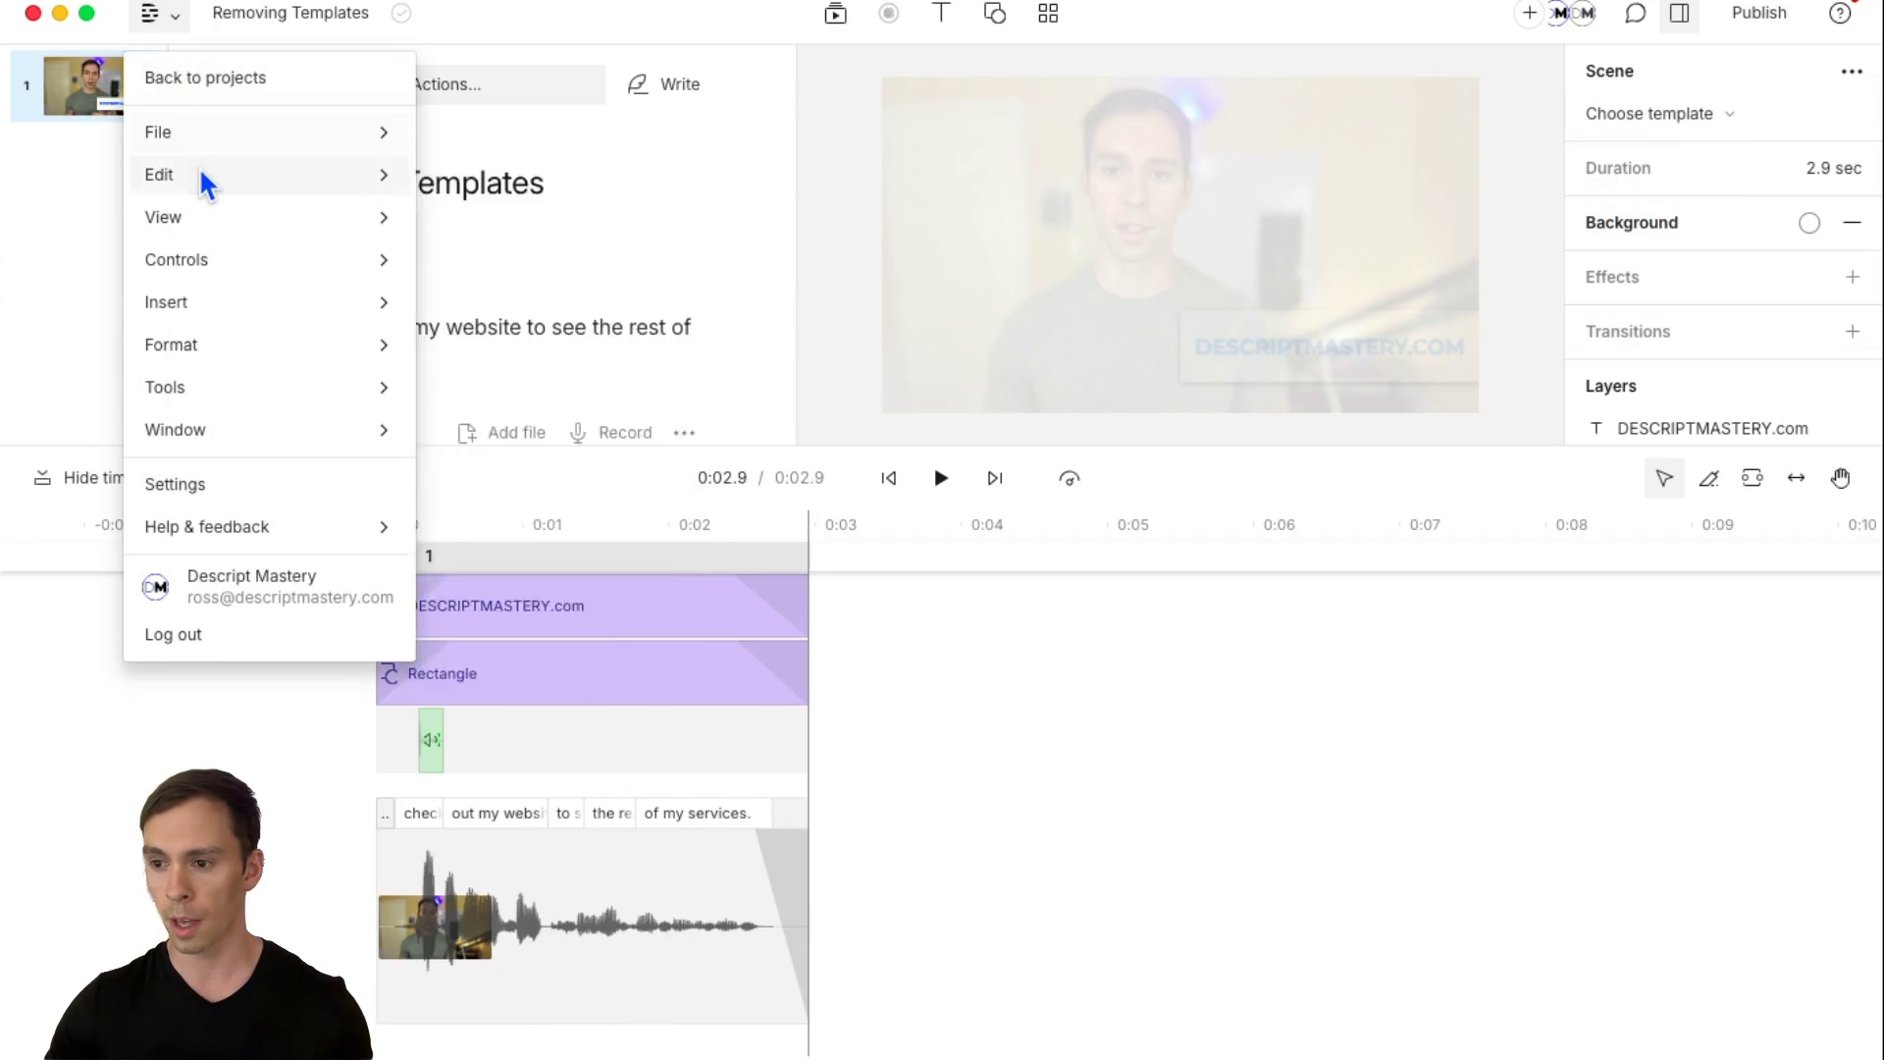
click(1081, 724)
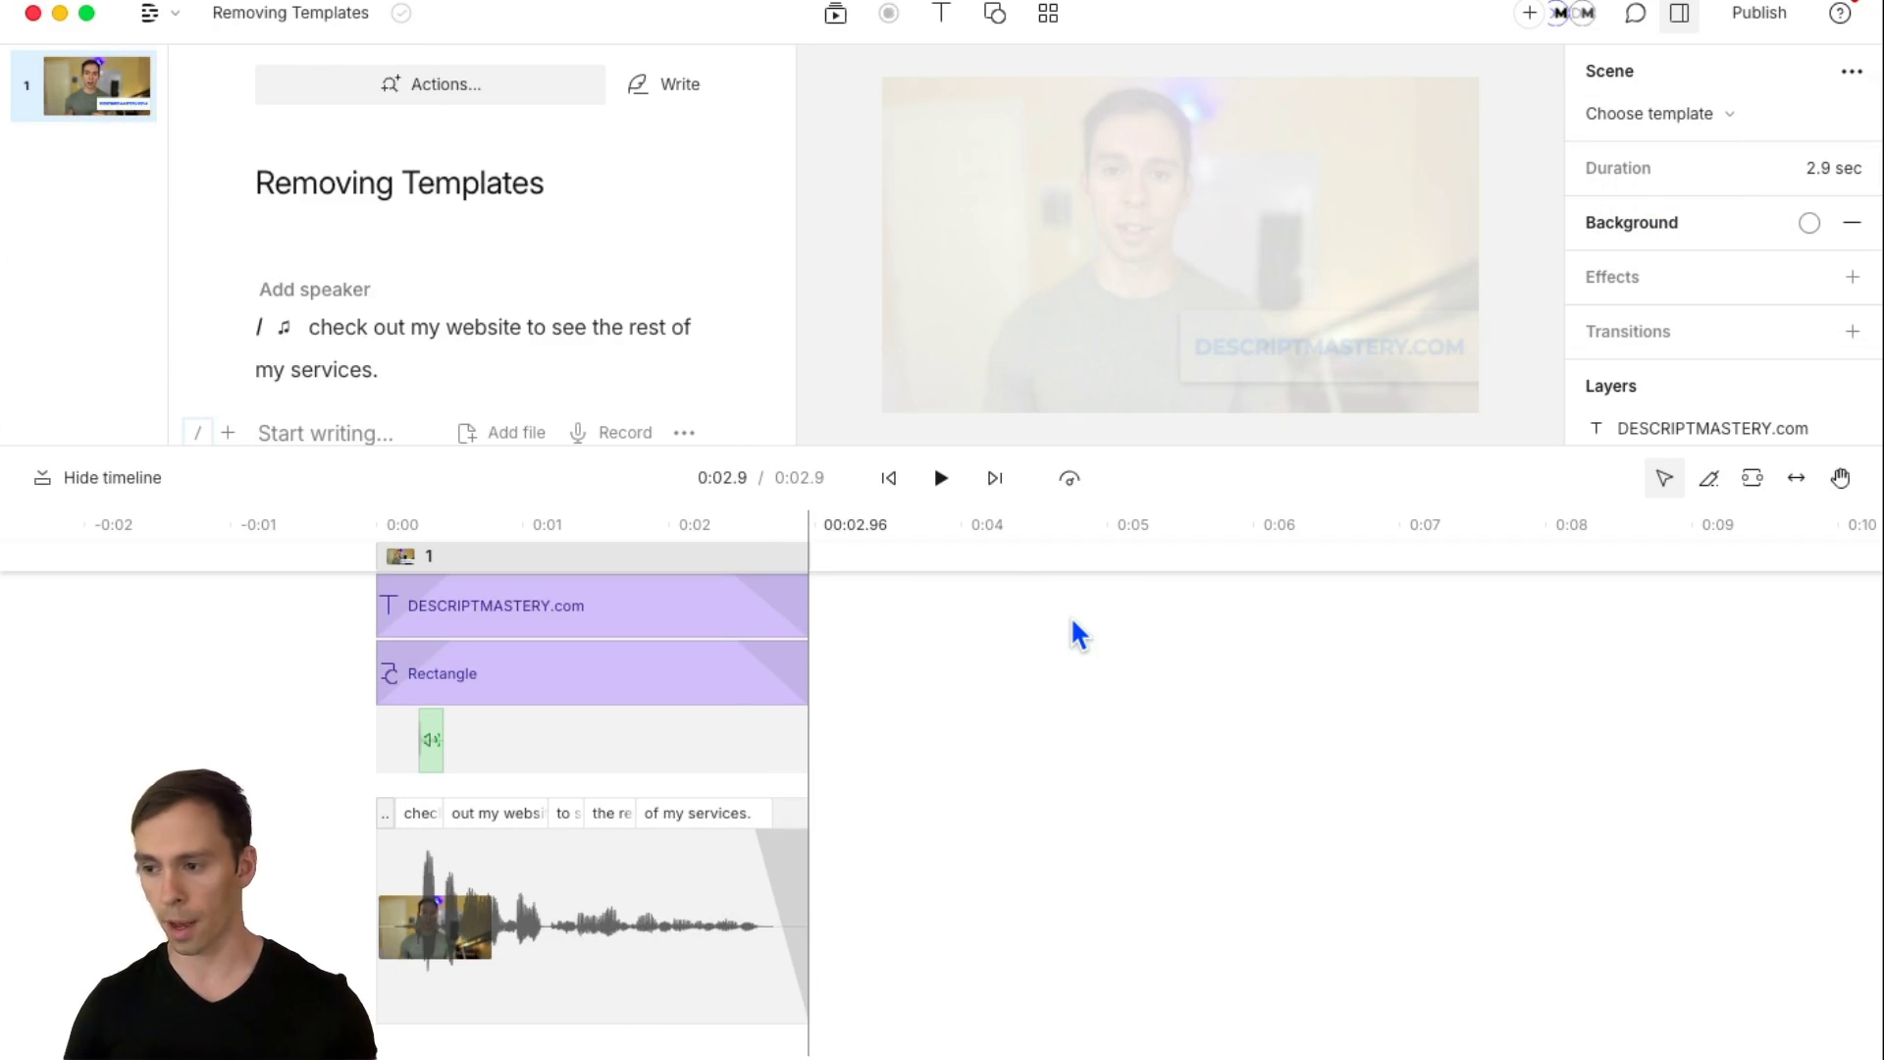
key(super+z)
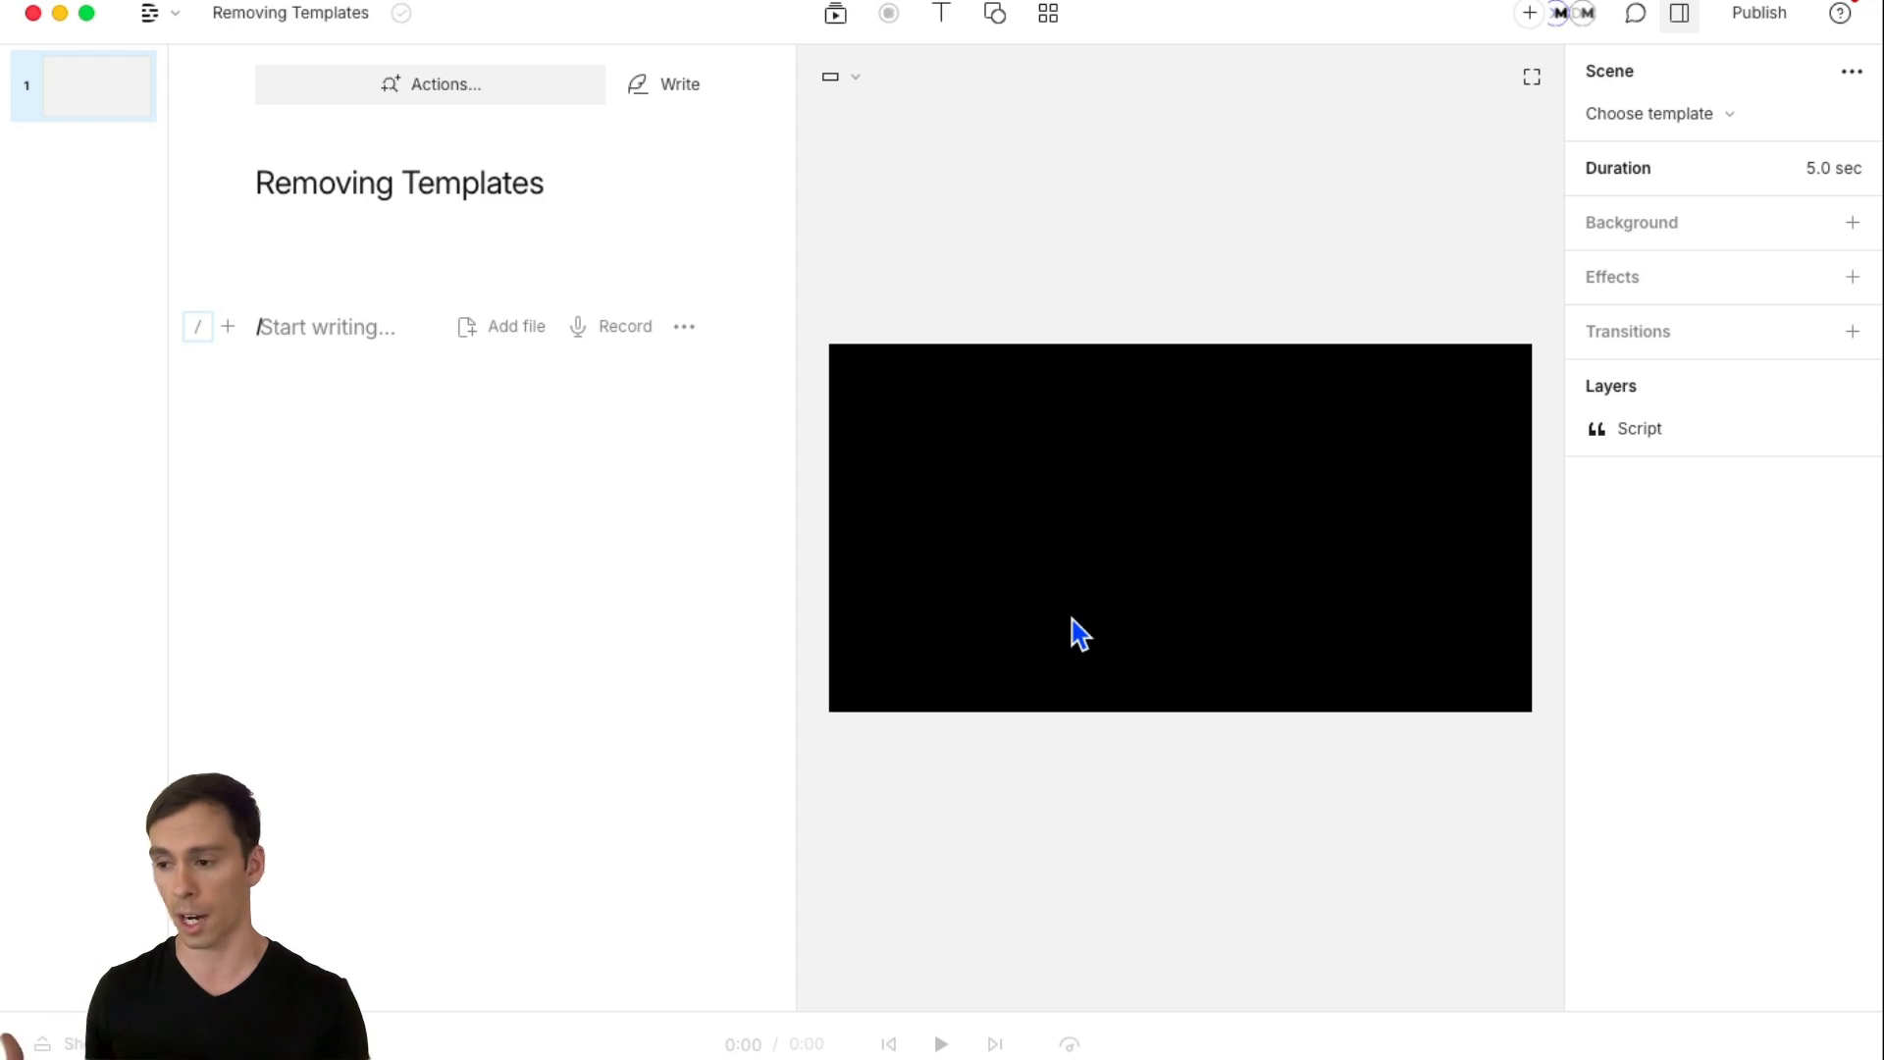
- Reapply the Website Popup template from the Descript Mastery library
click(318, 320)
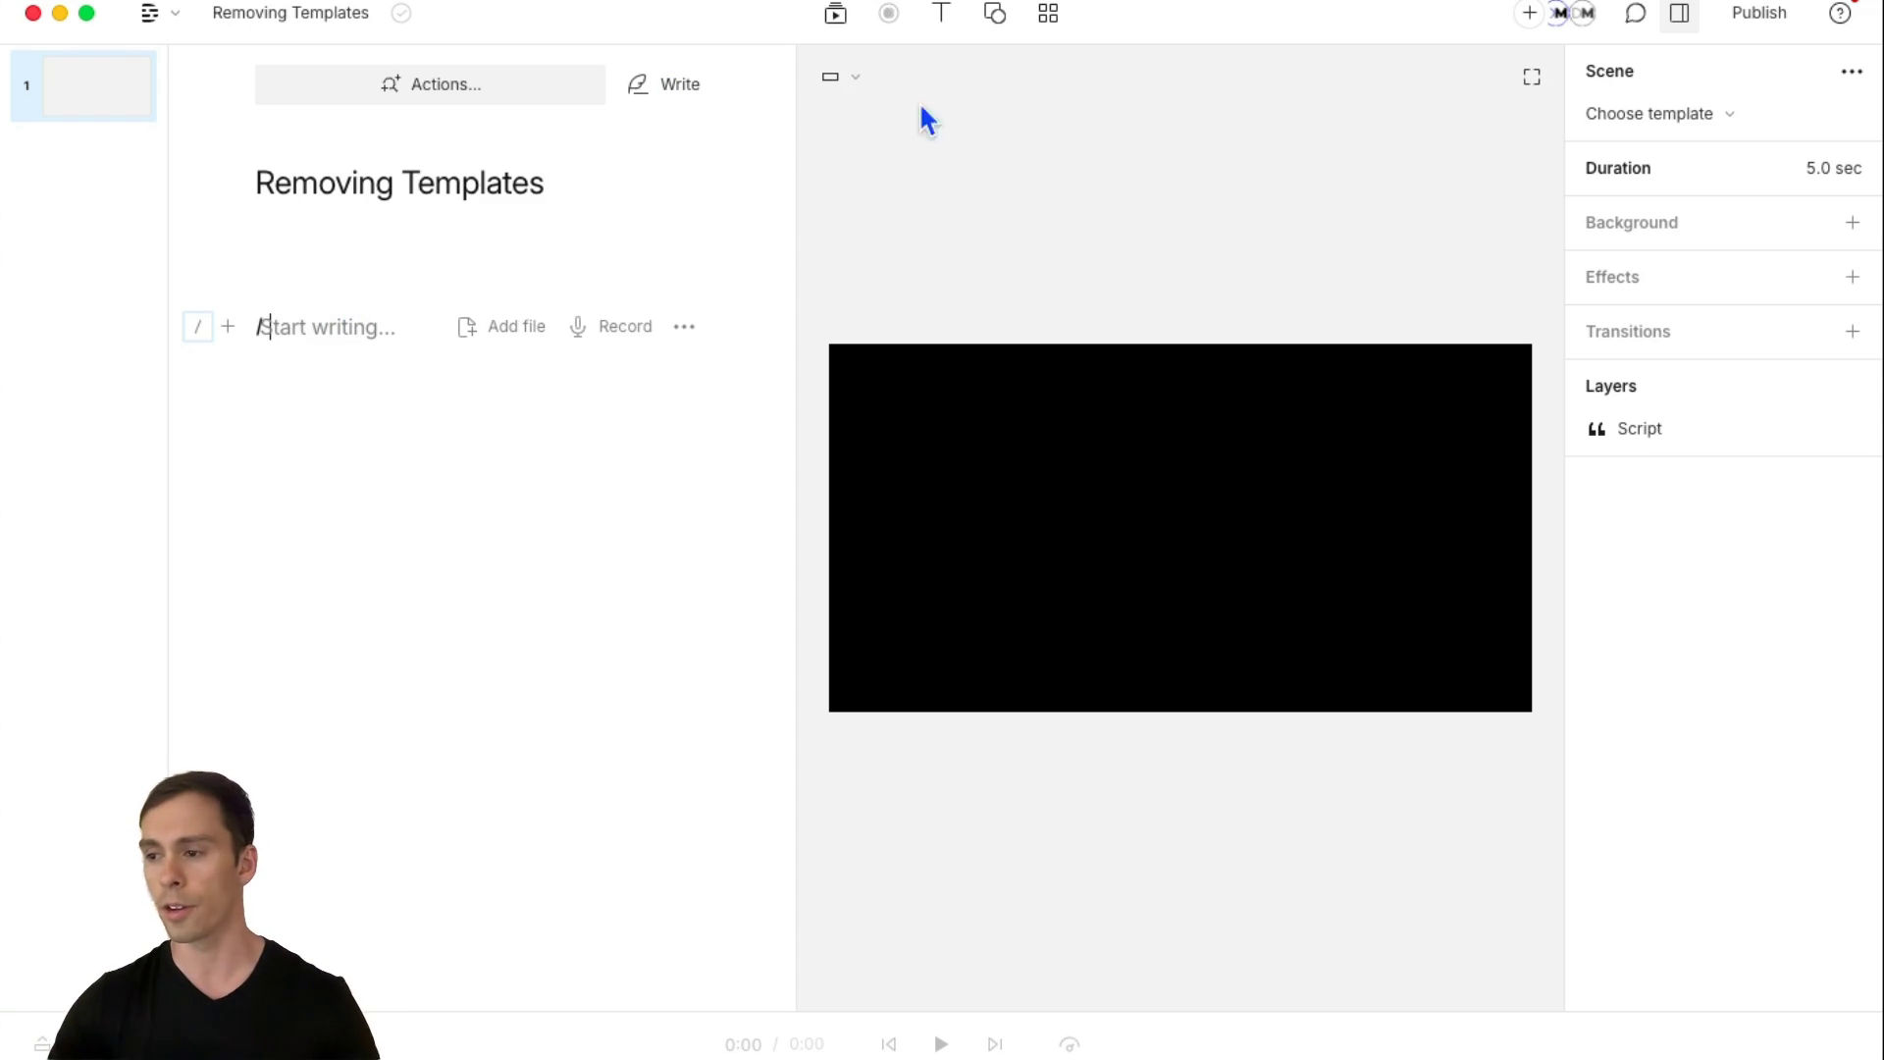
click(1049, 13)
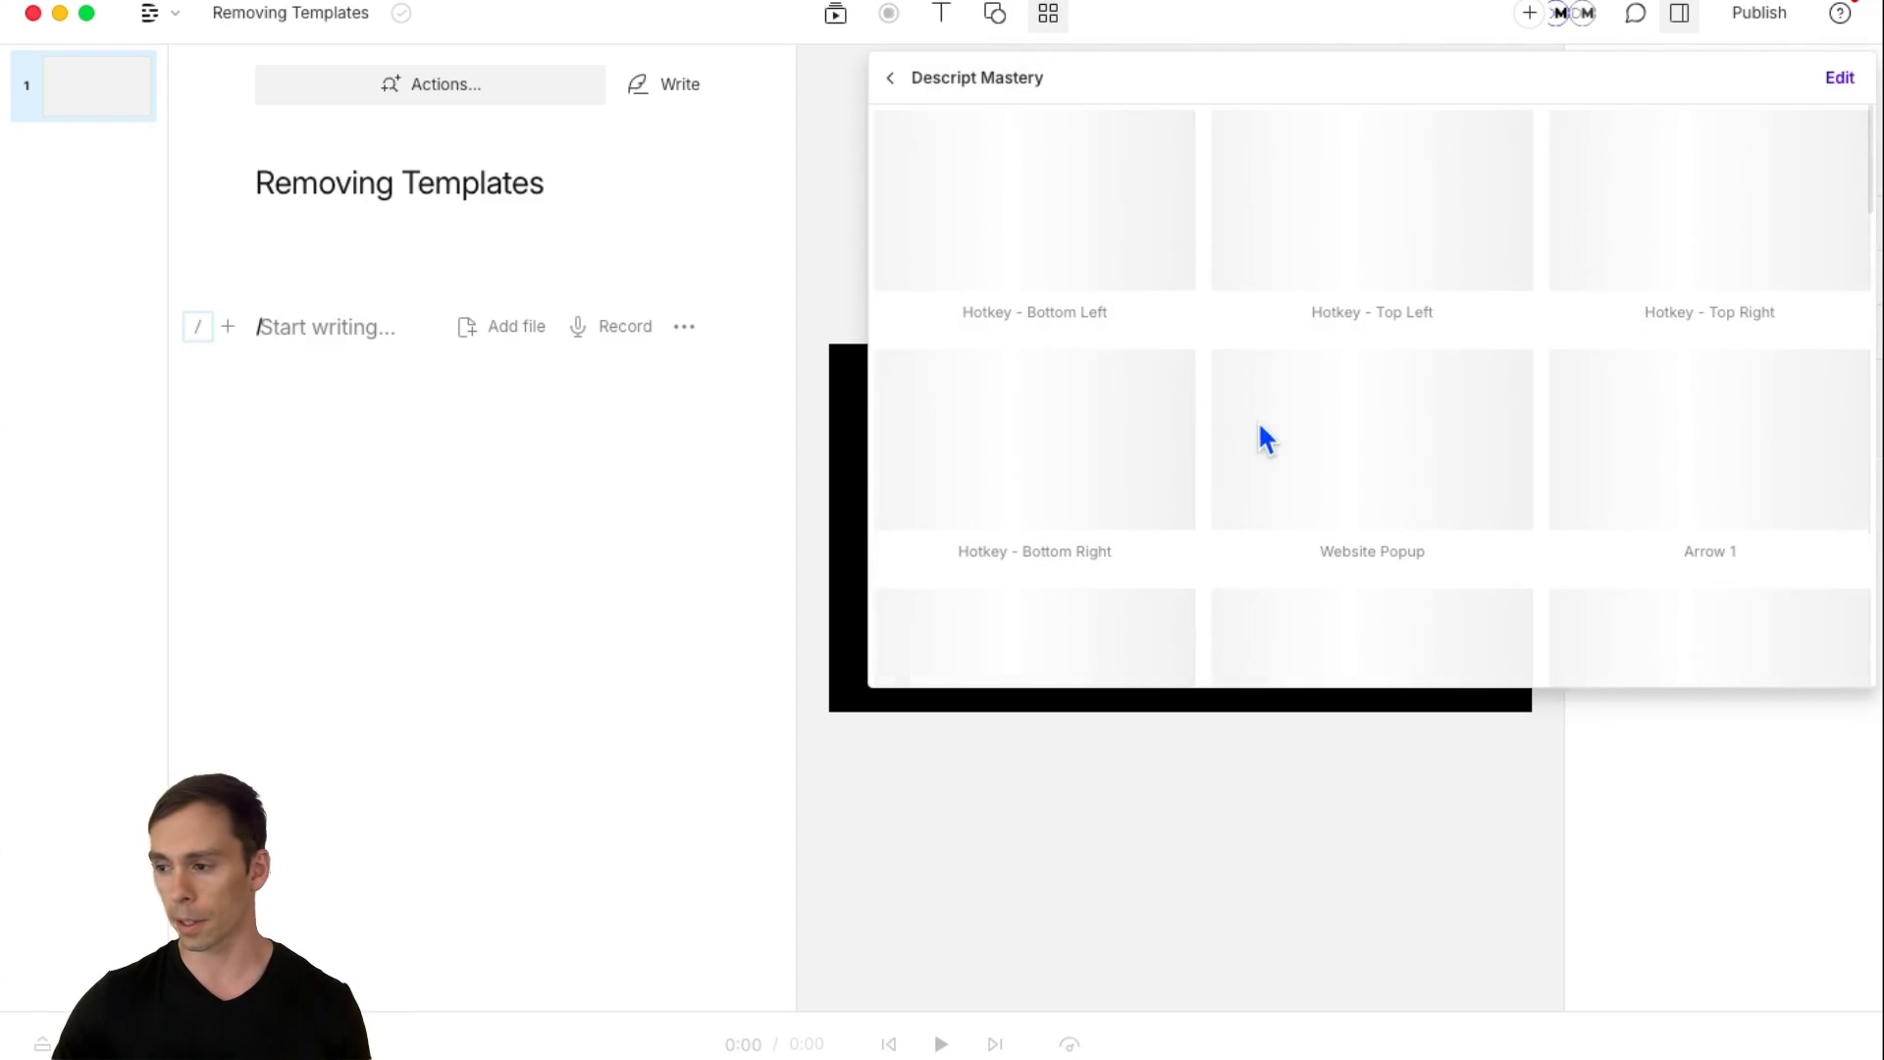
scroll(1306, 469, down, 5)
scroll(1297, 479, down, 3)
scroll(1290, 470, up, 3)
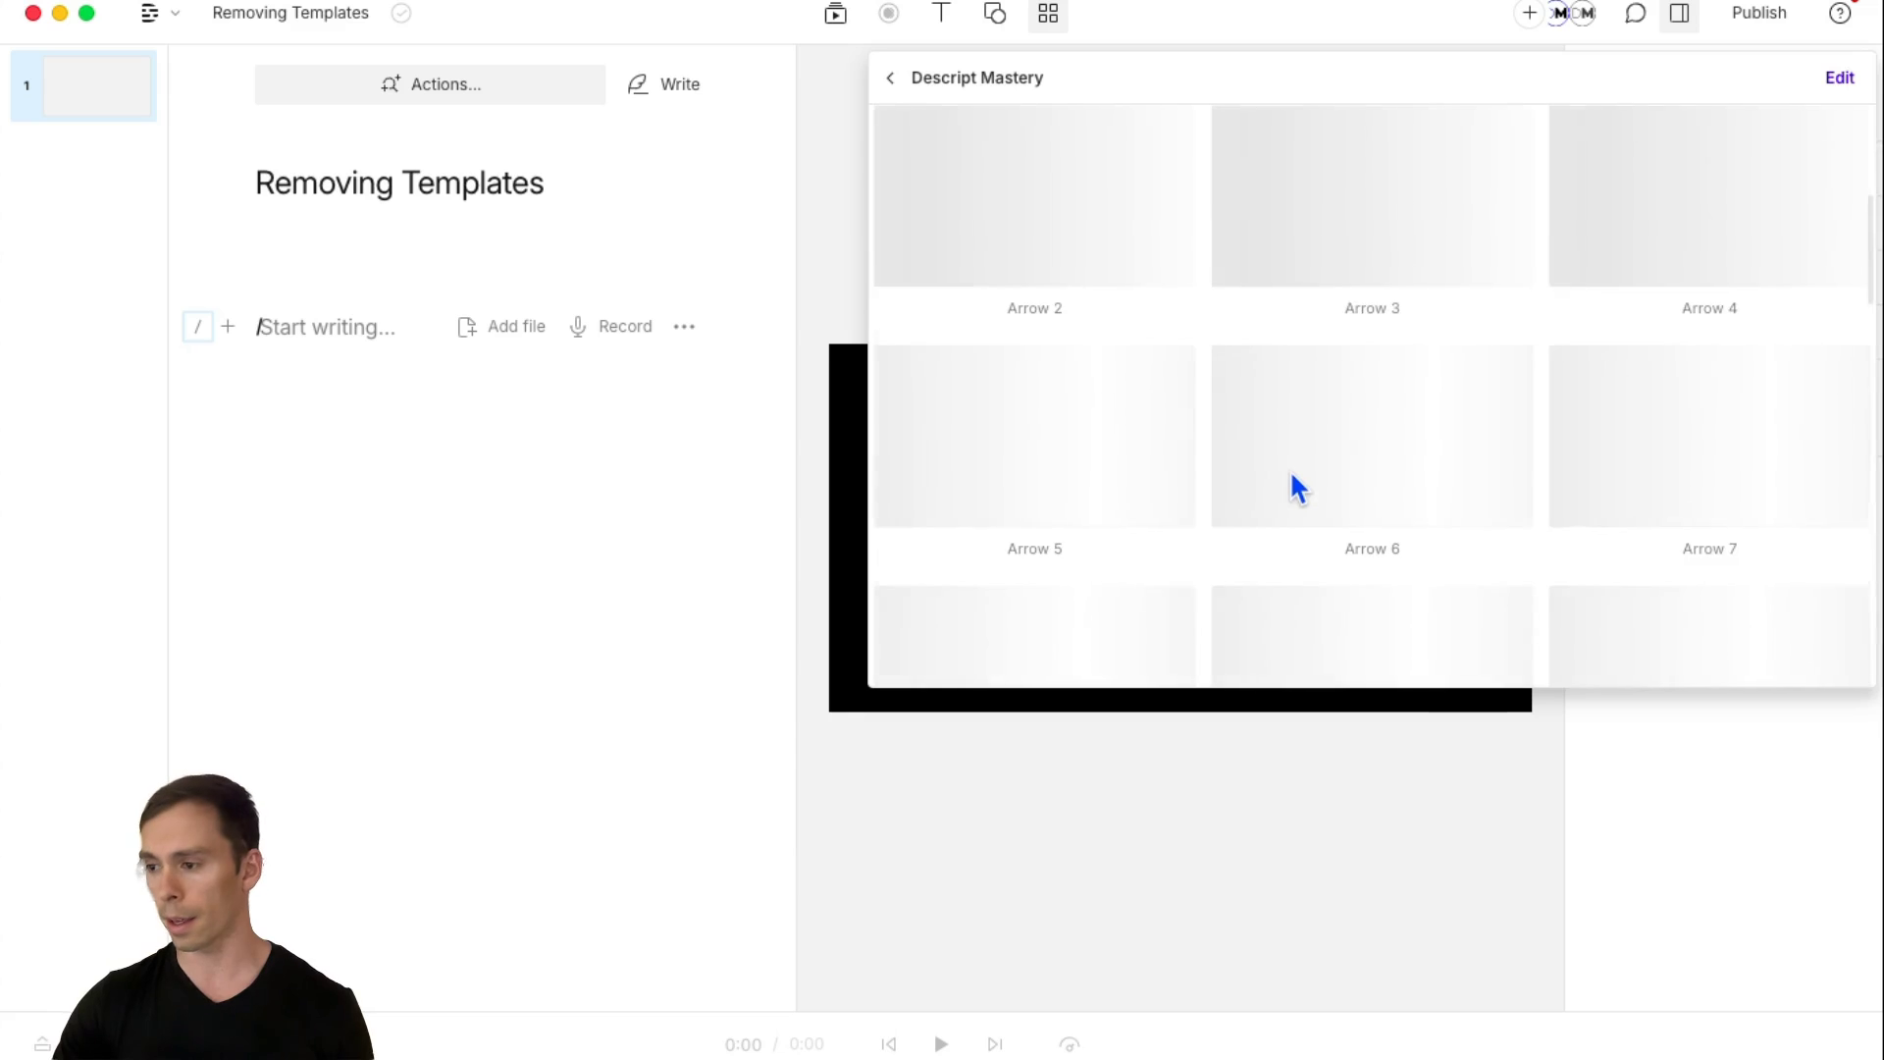
scroll(1296, 444, up, 3)
scroll(1326, 383, up, 2)
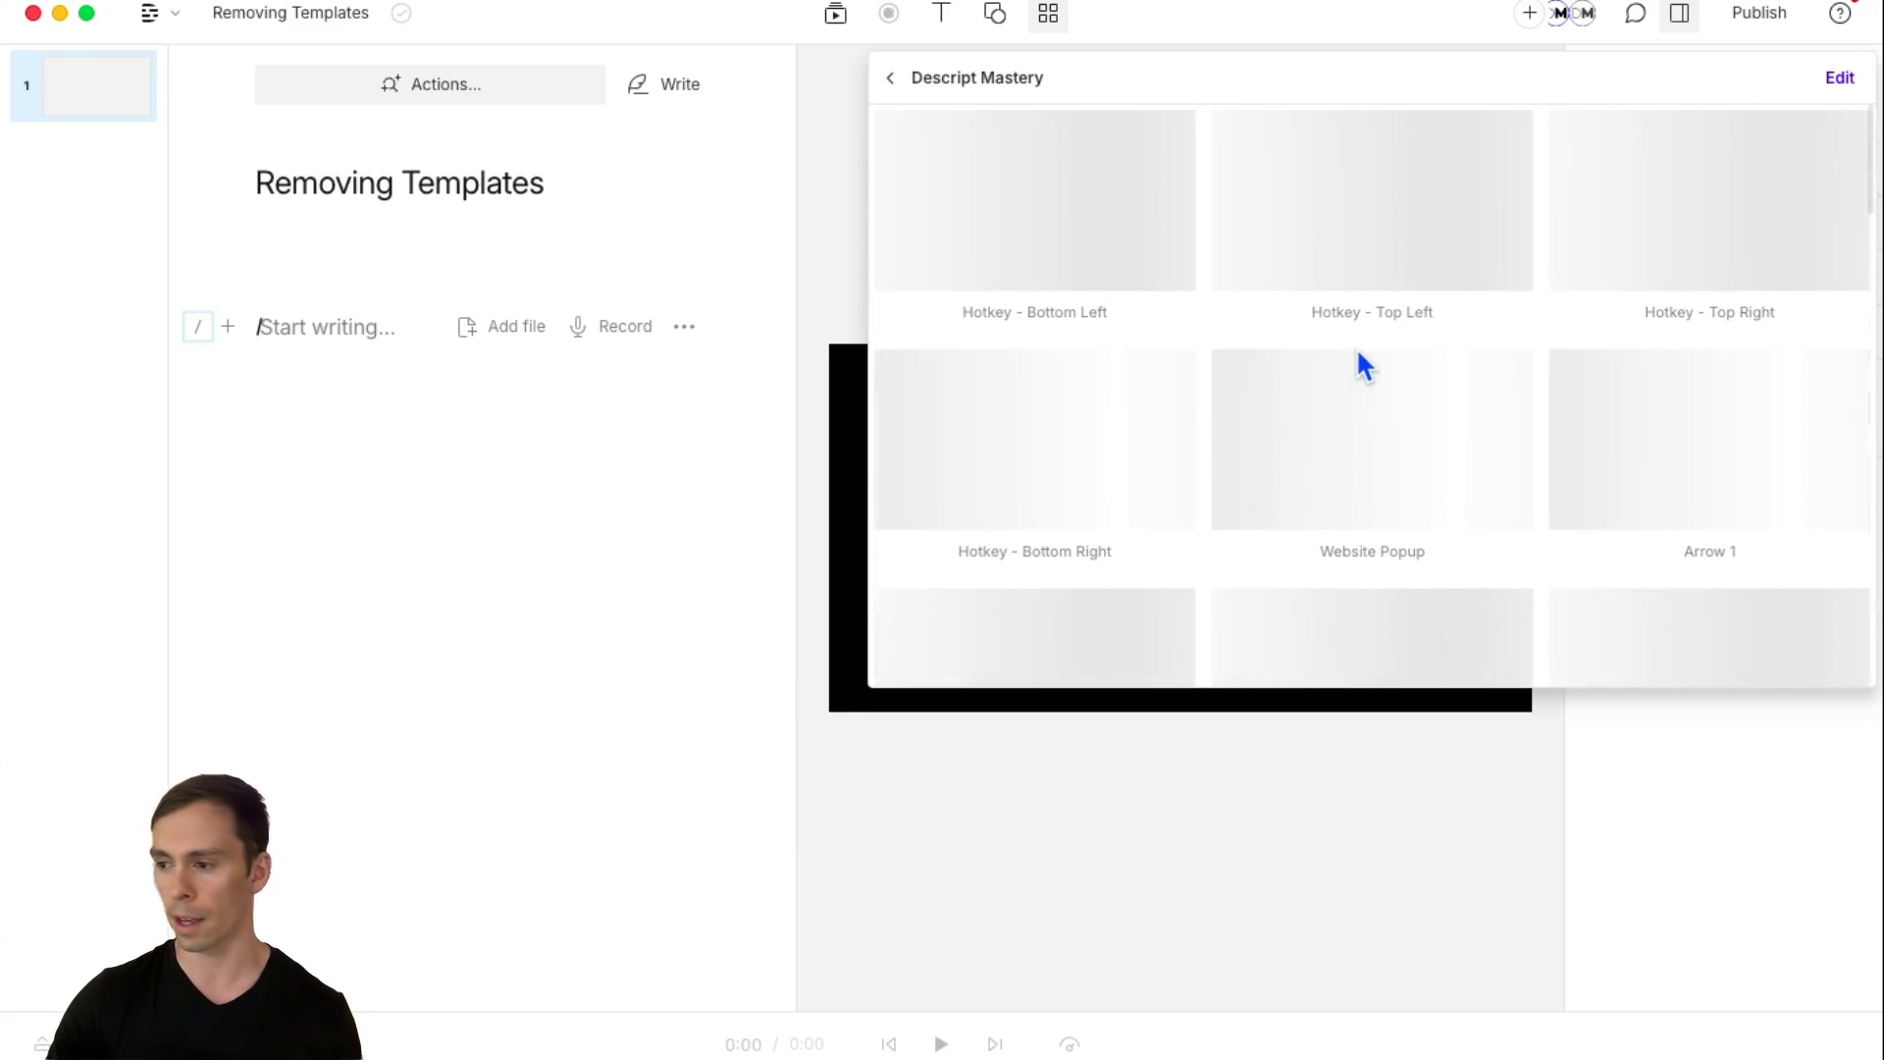
click(1352, 428)
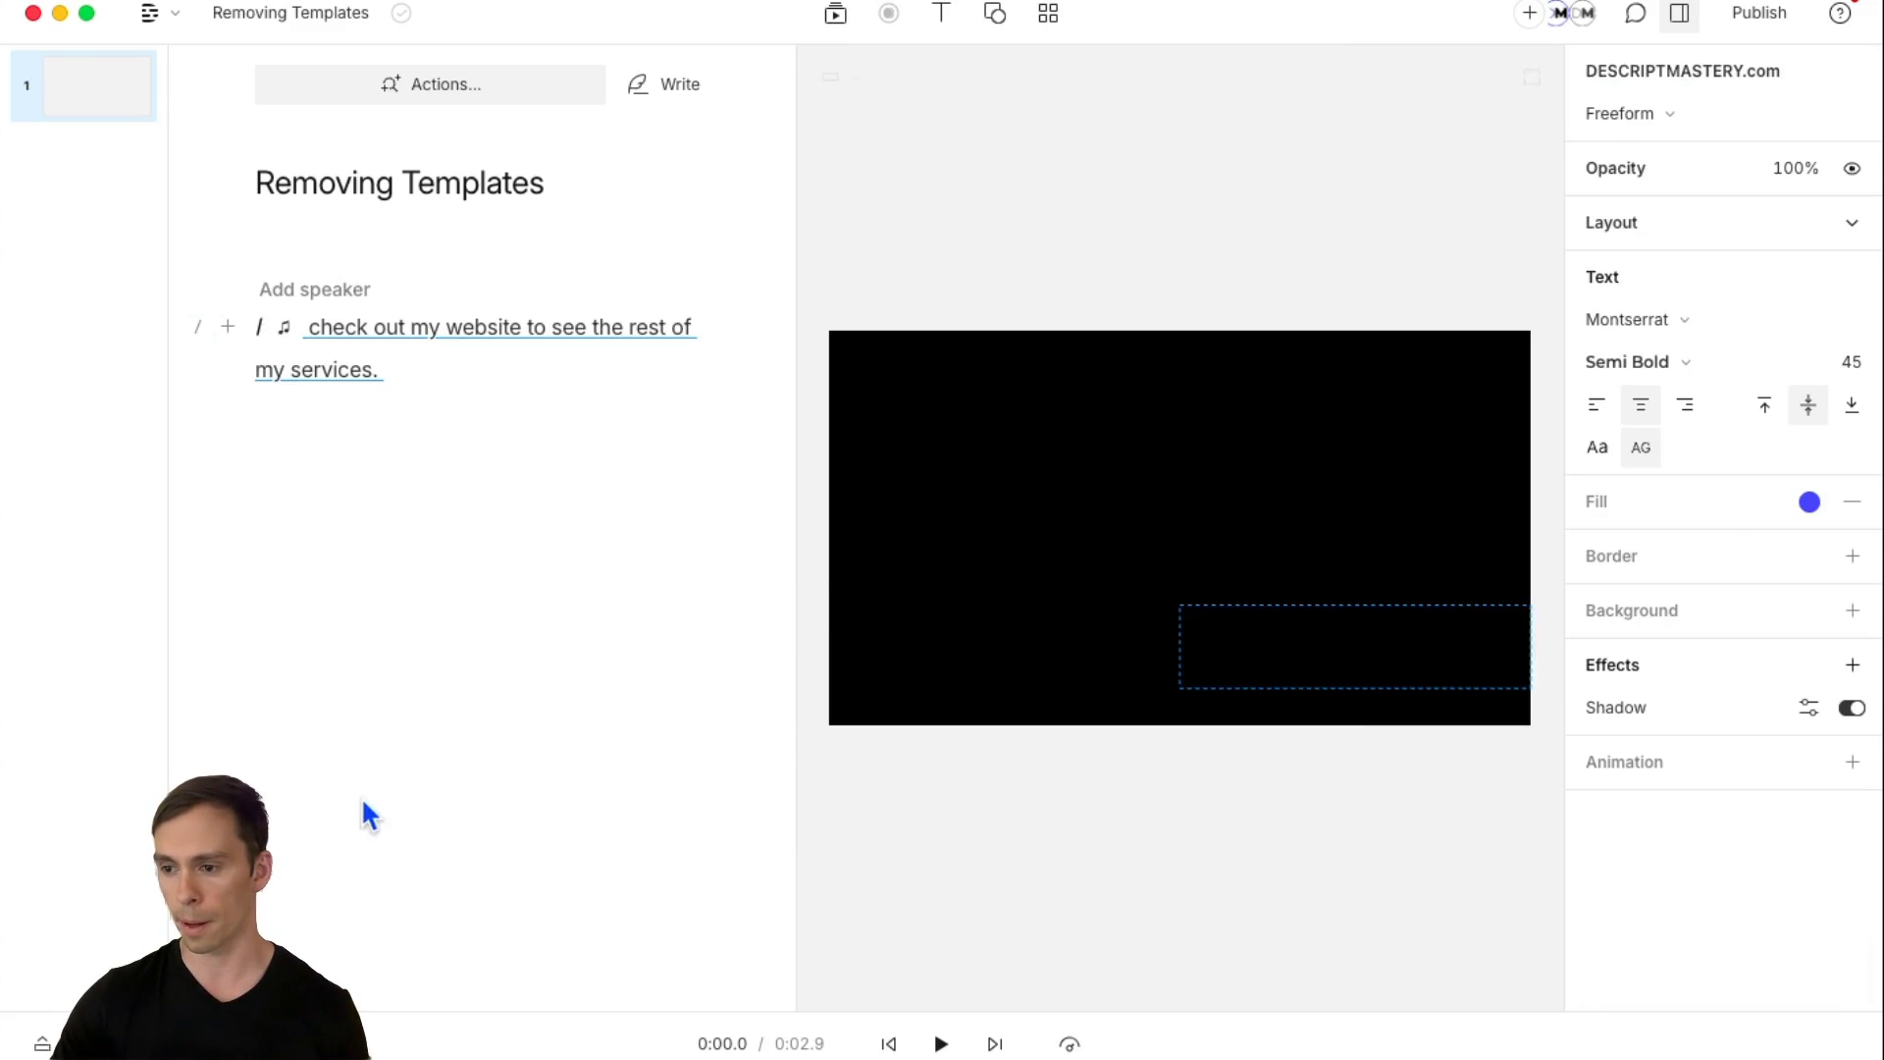
- Show and enlarge the timeline, then shorten the website text layer to end near 1.8 s
click(43, 1044)
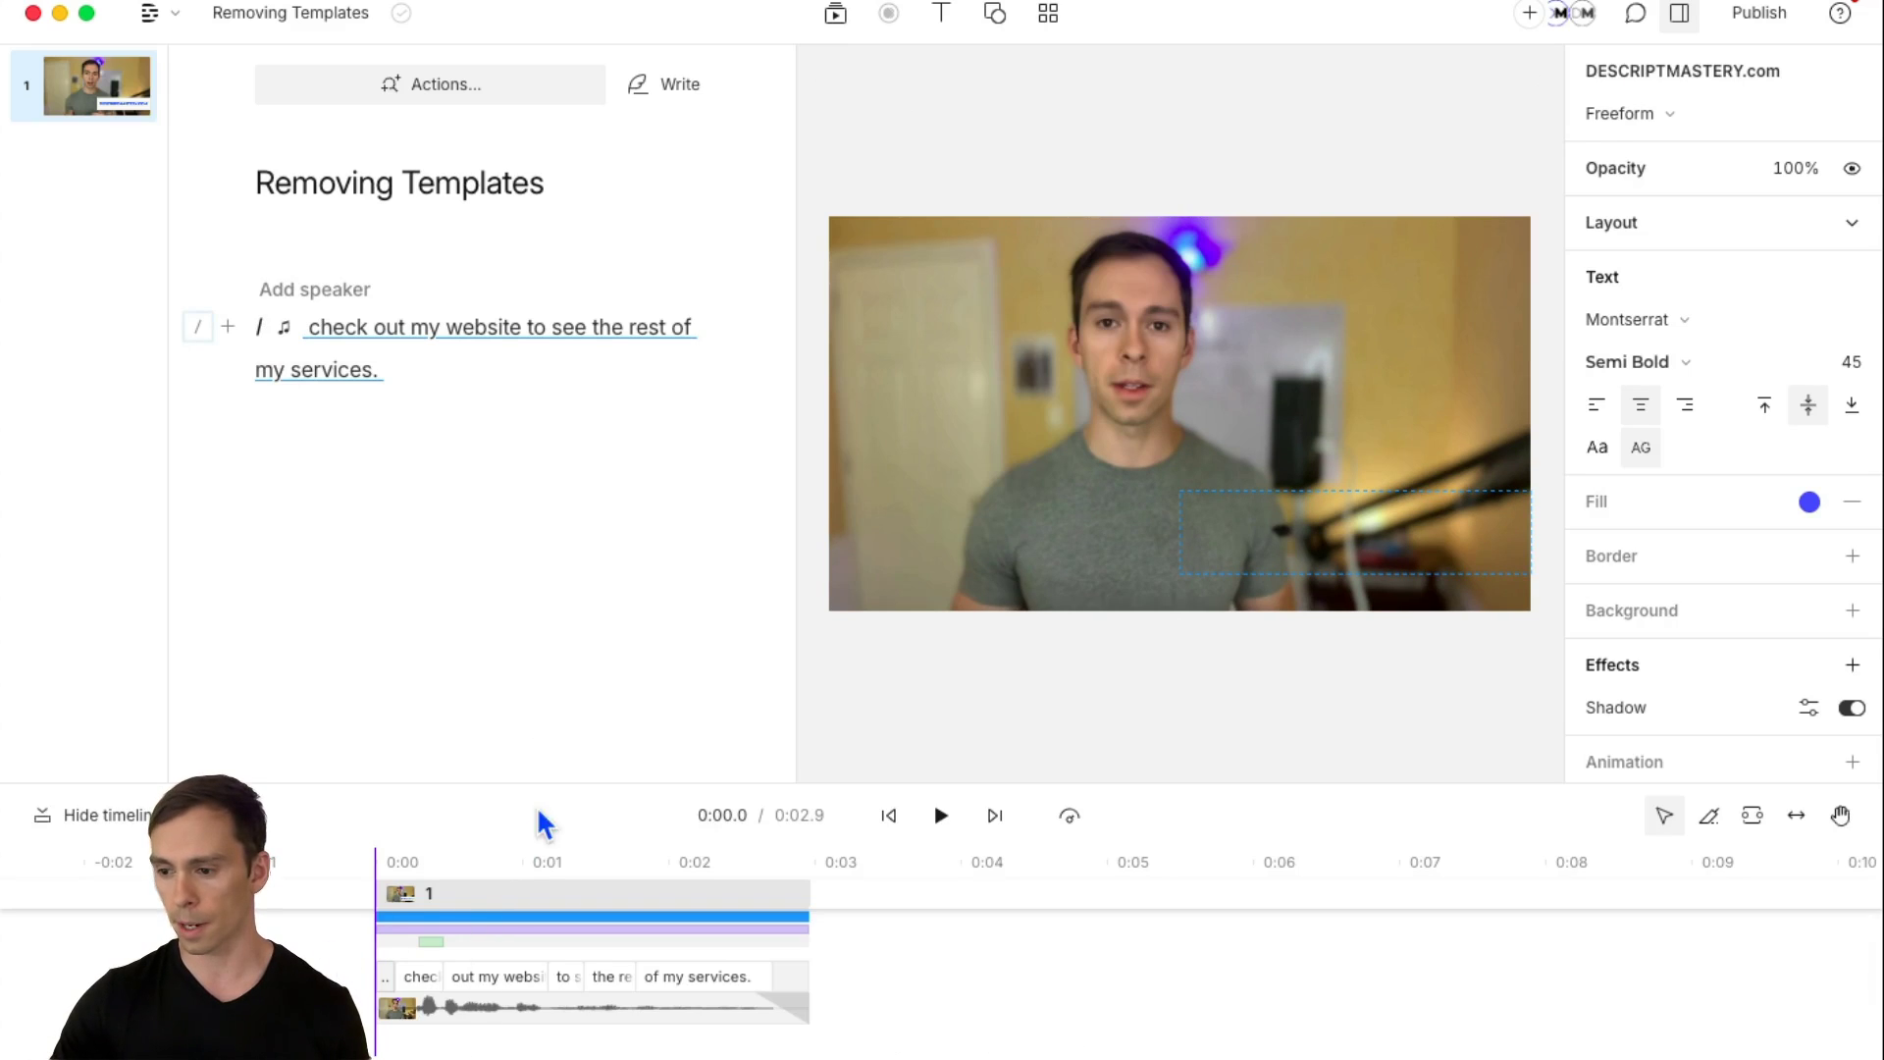
drag(542, 796, 552, 353)
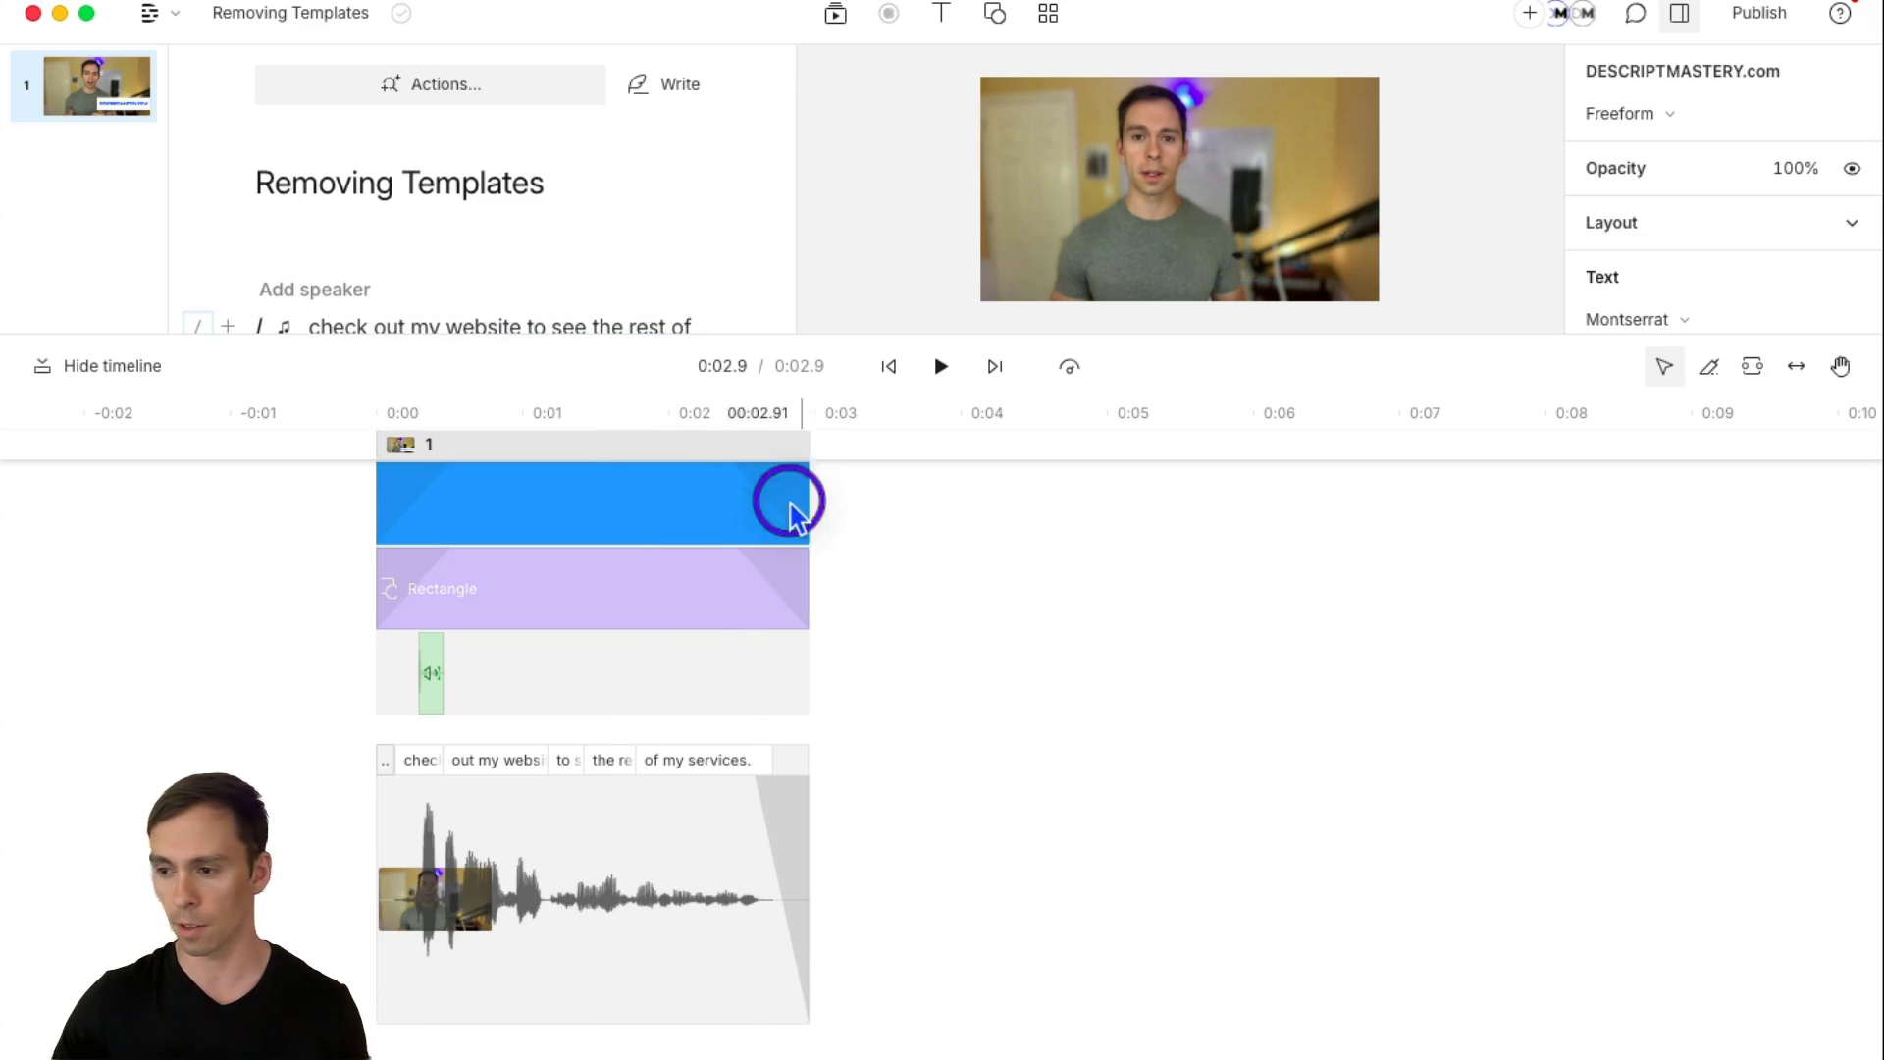
drag(809, 509, 639, 509)
- Shrink the Rectangle layer's closing fade to a thin strip after undoing a first attempt
click(759, 582)
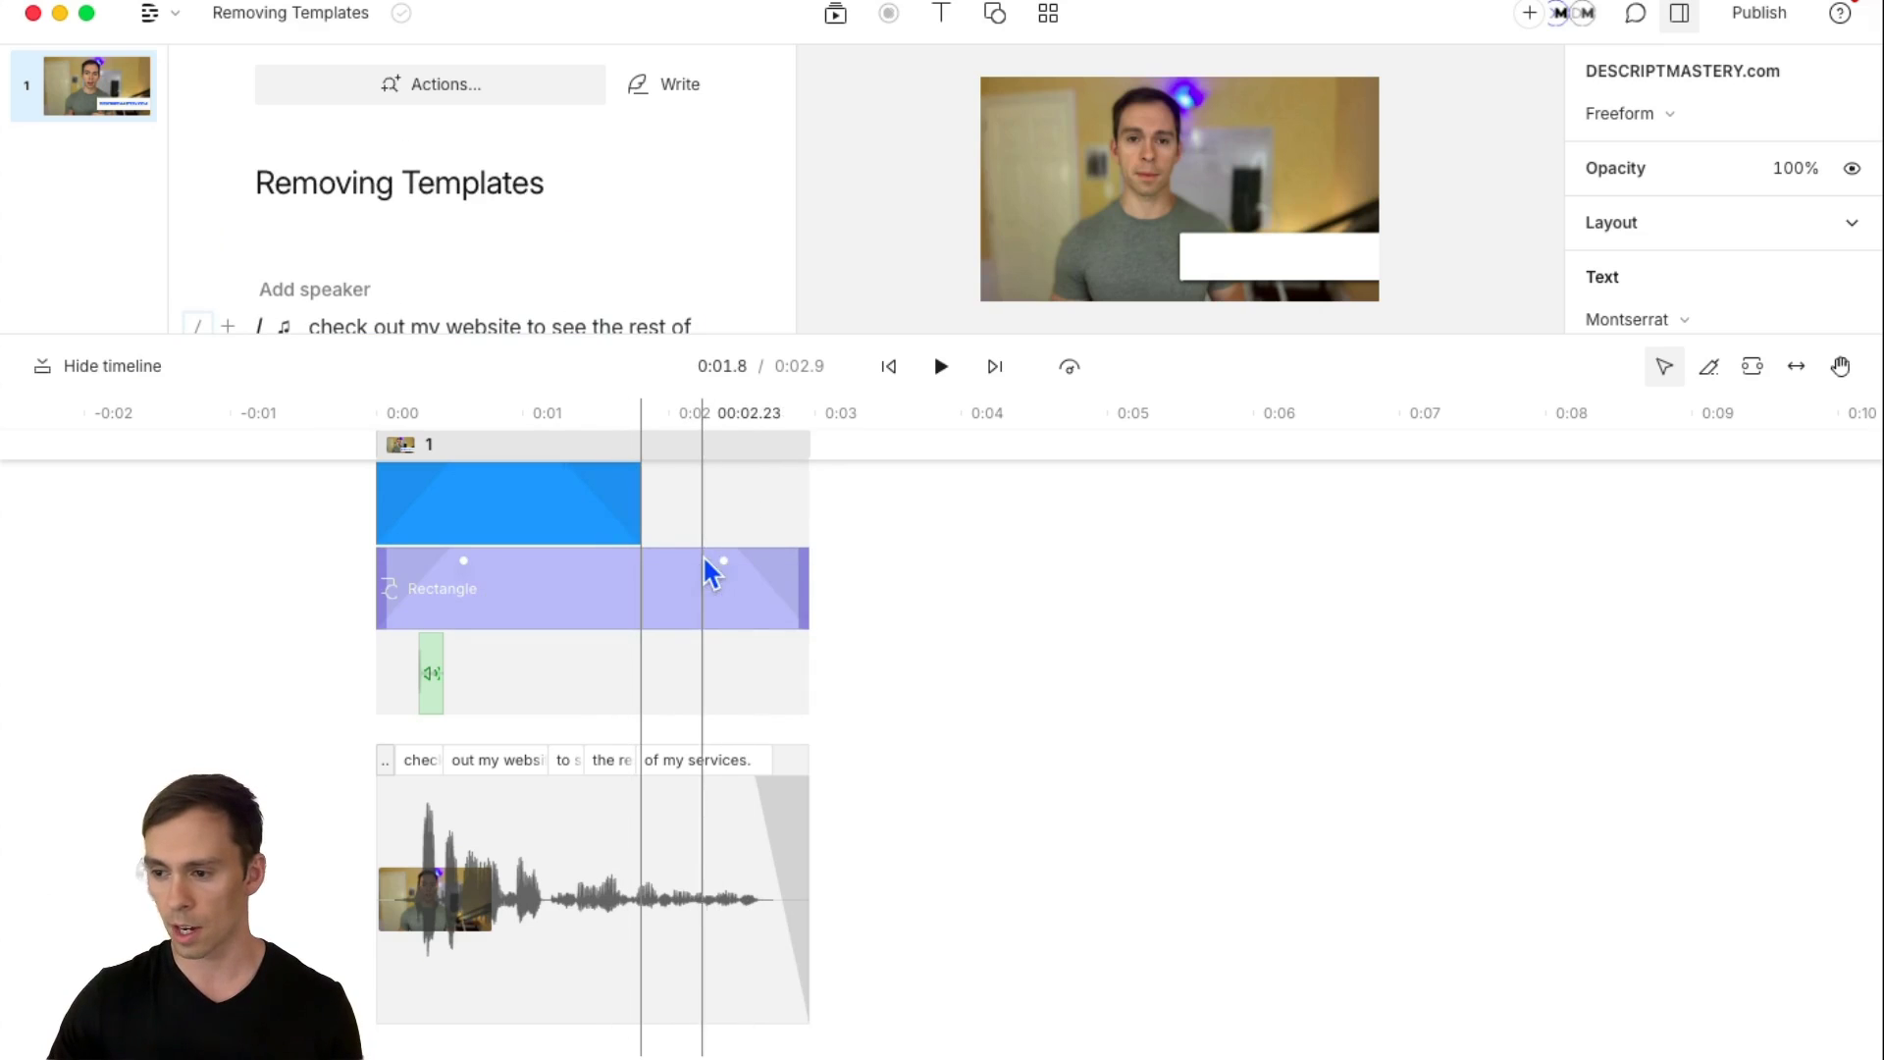
click(659, 686)
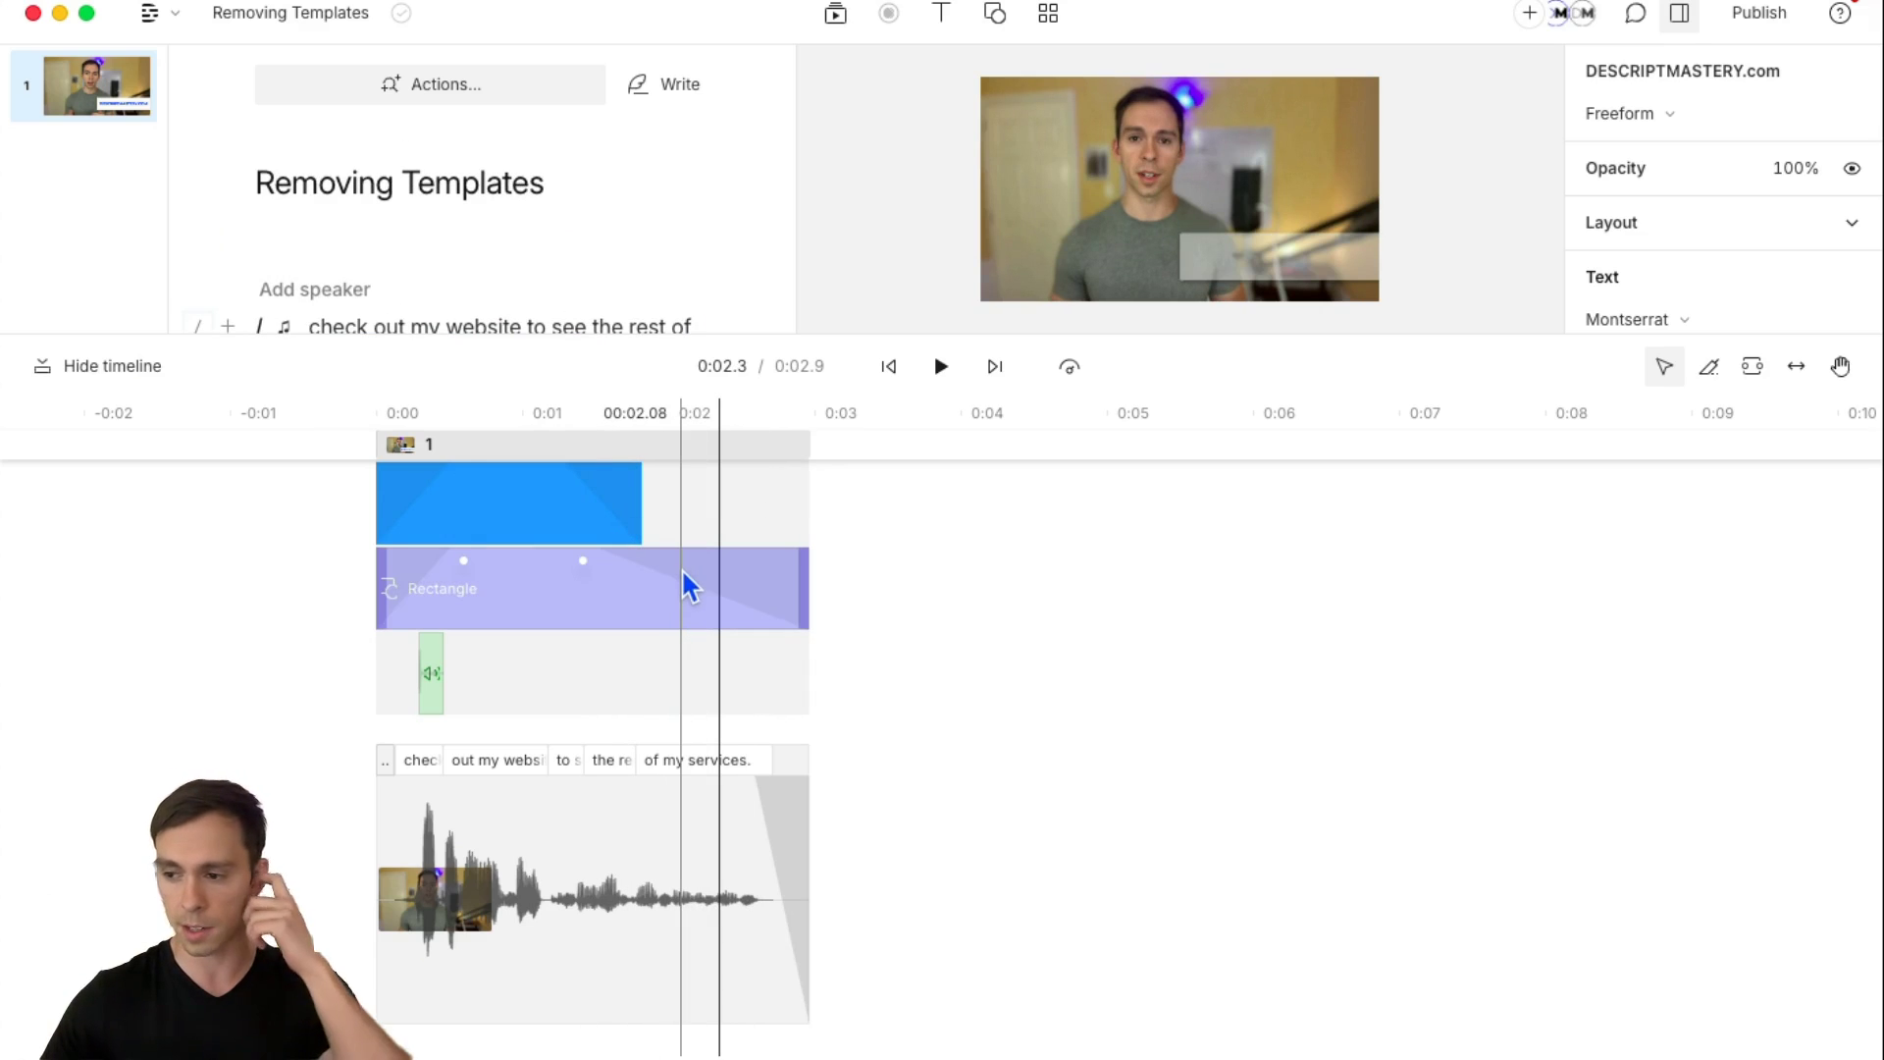
key(super+z)
click(747, 594)
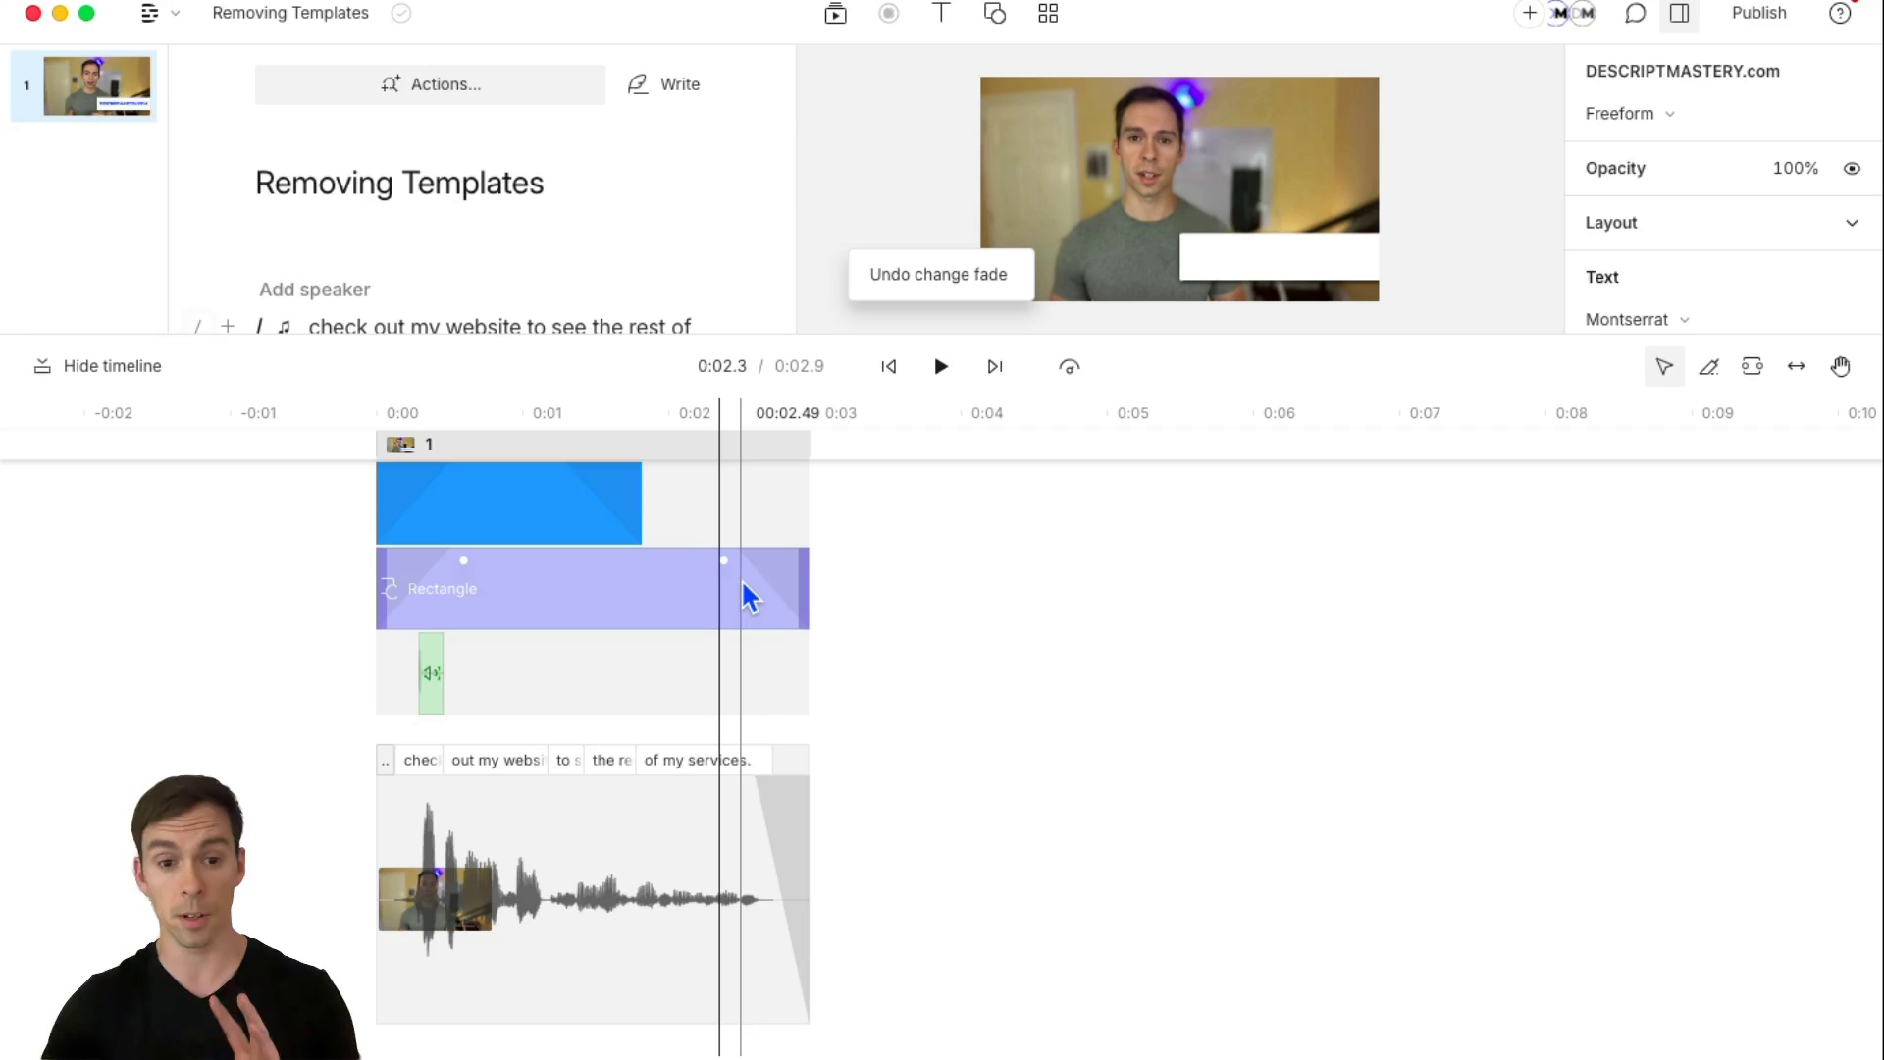
drag(746, 592, 796, 588)
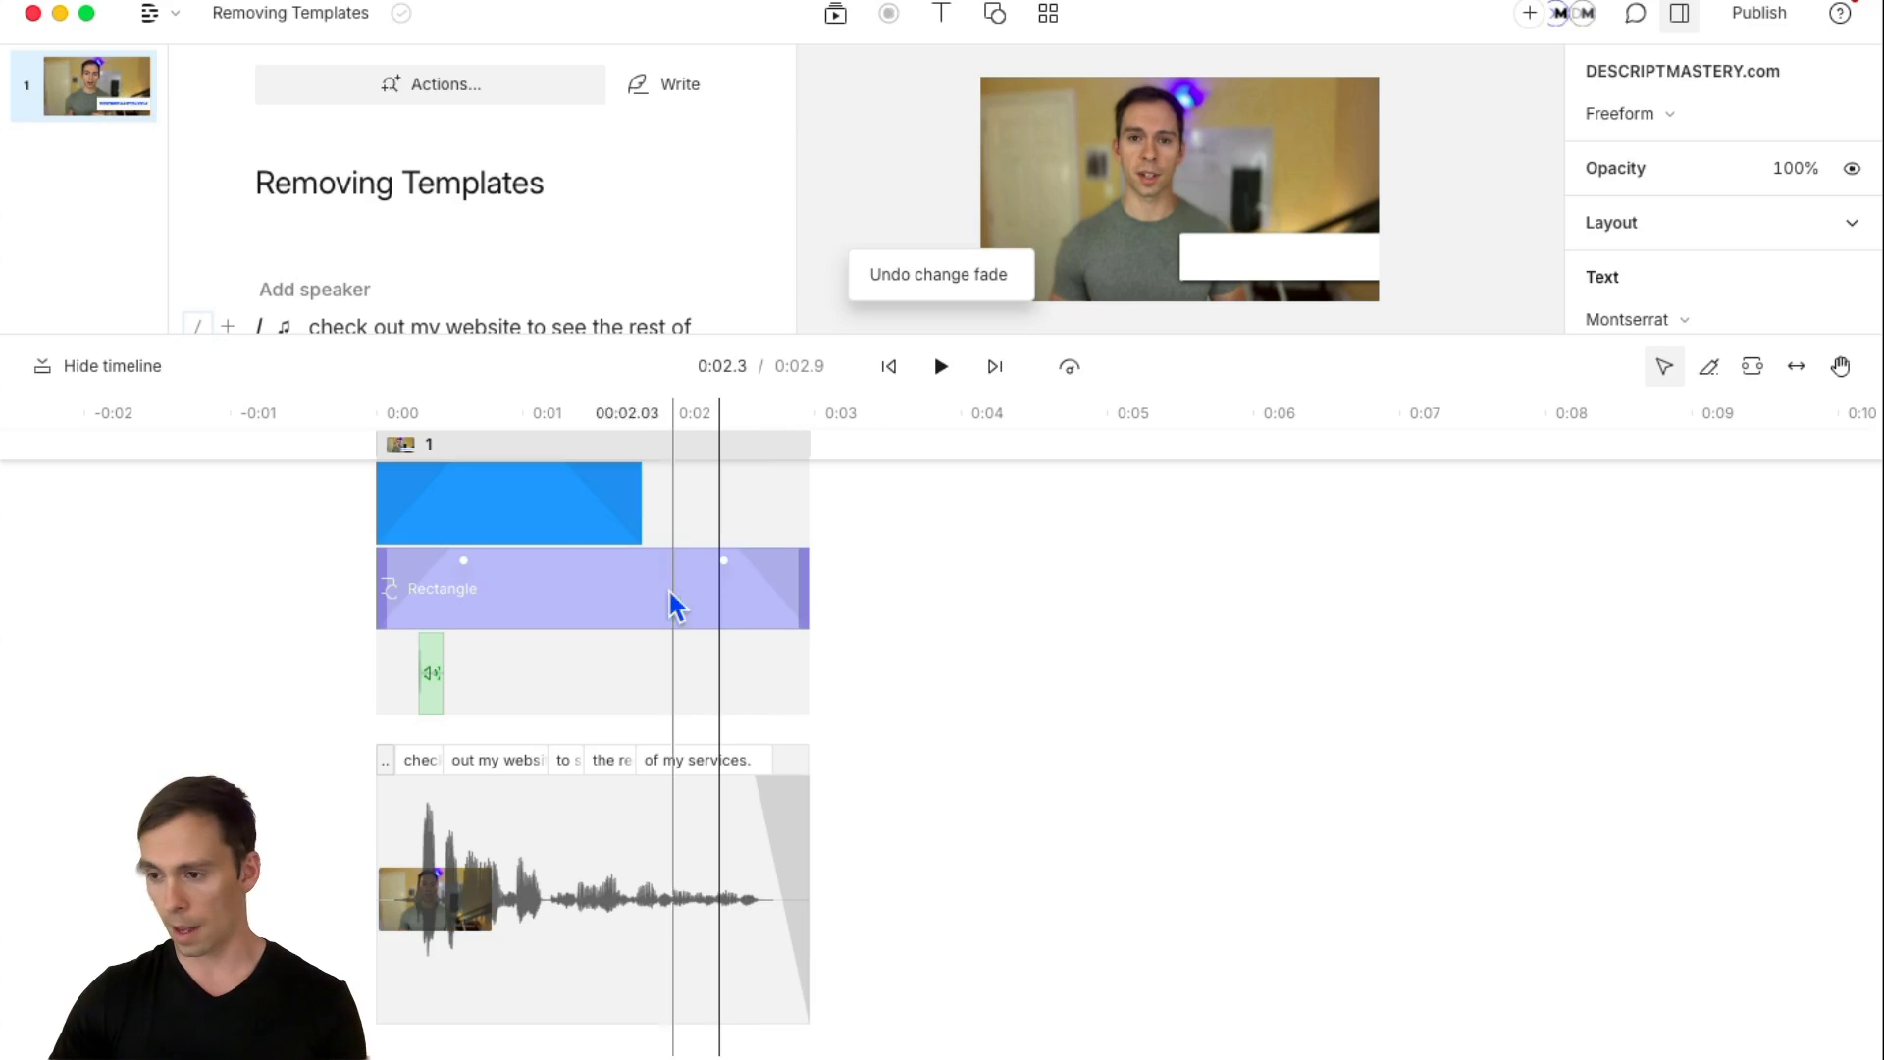
click(548, 518)
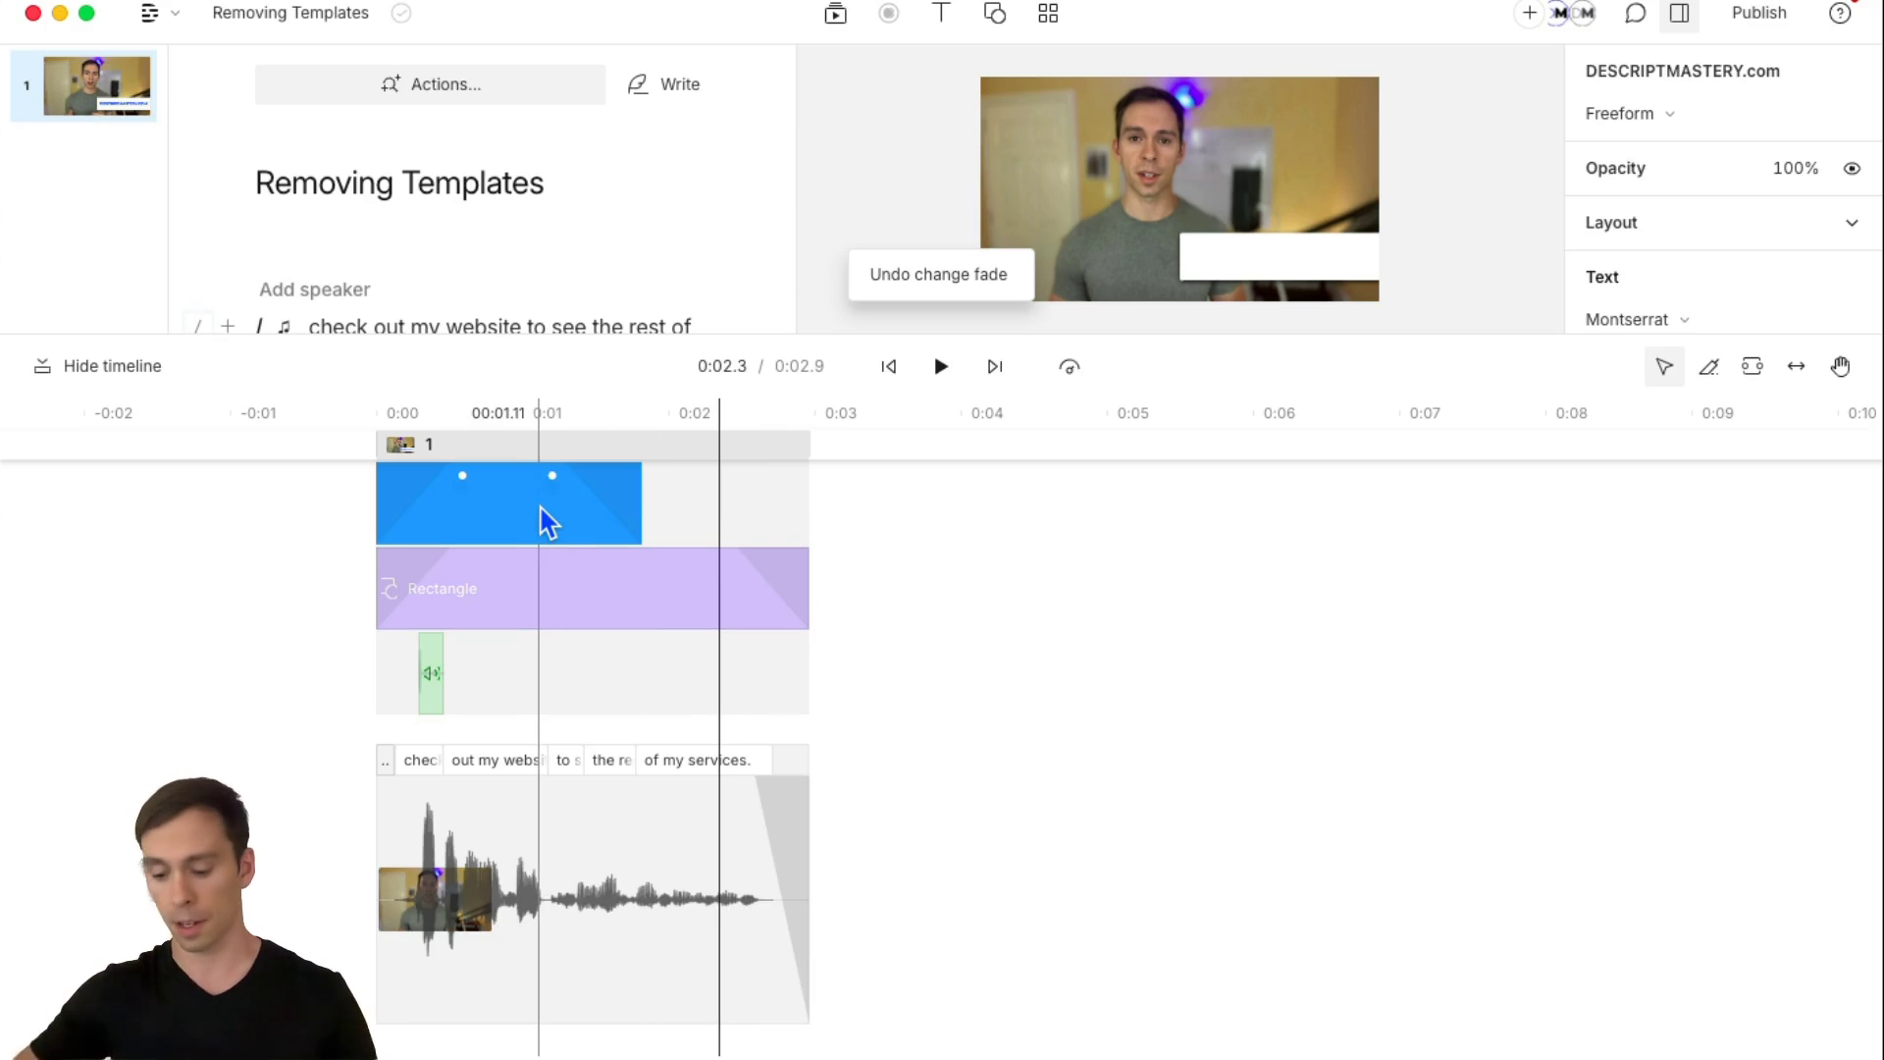
- Delete the website text and Rectangle overlay layers and the short audio clip
click(543, 518)
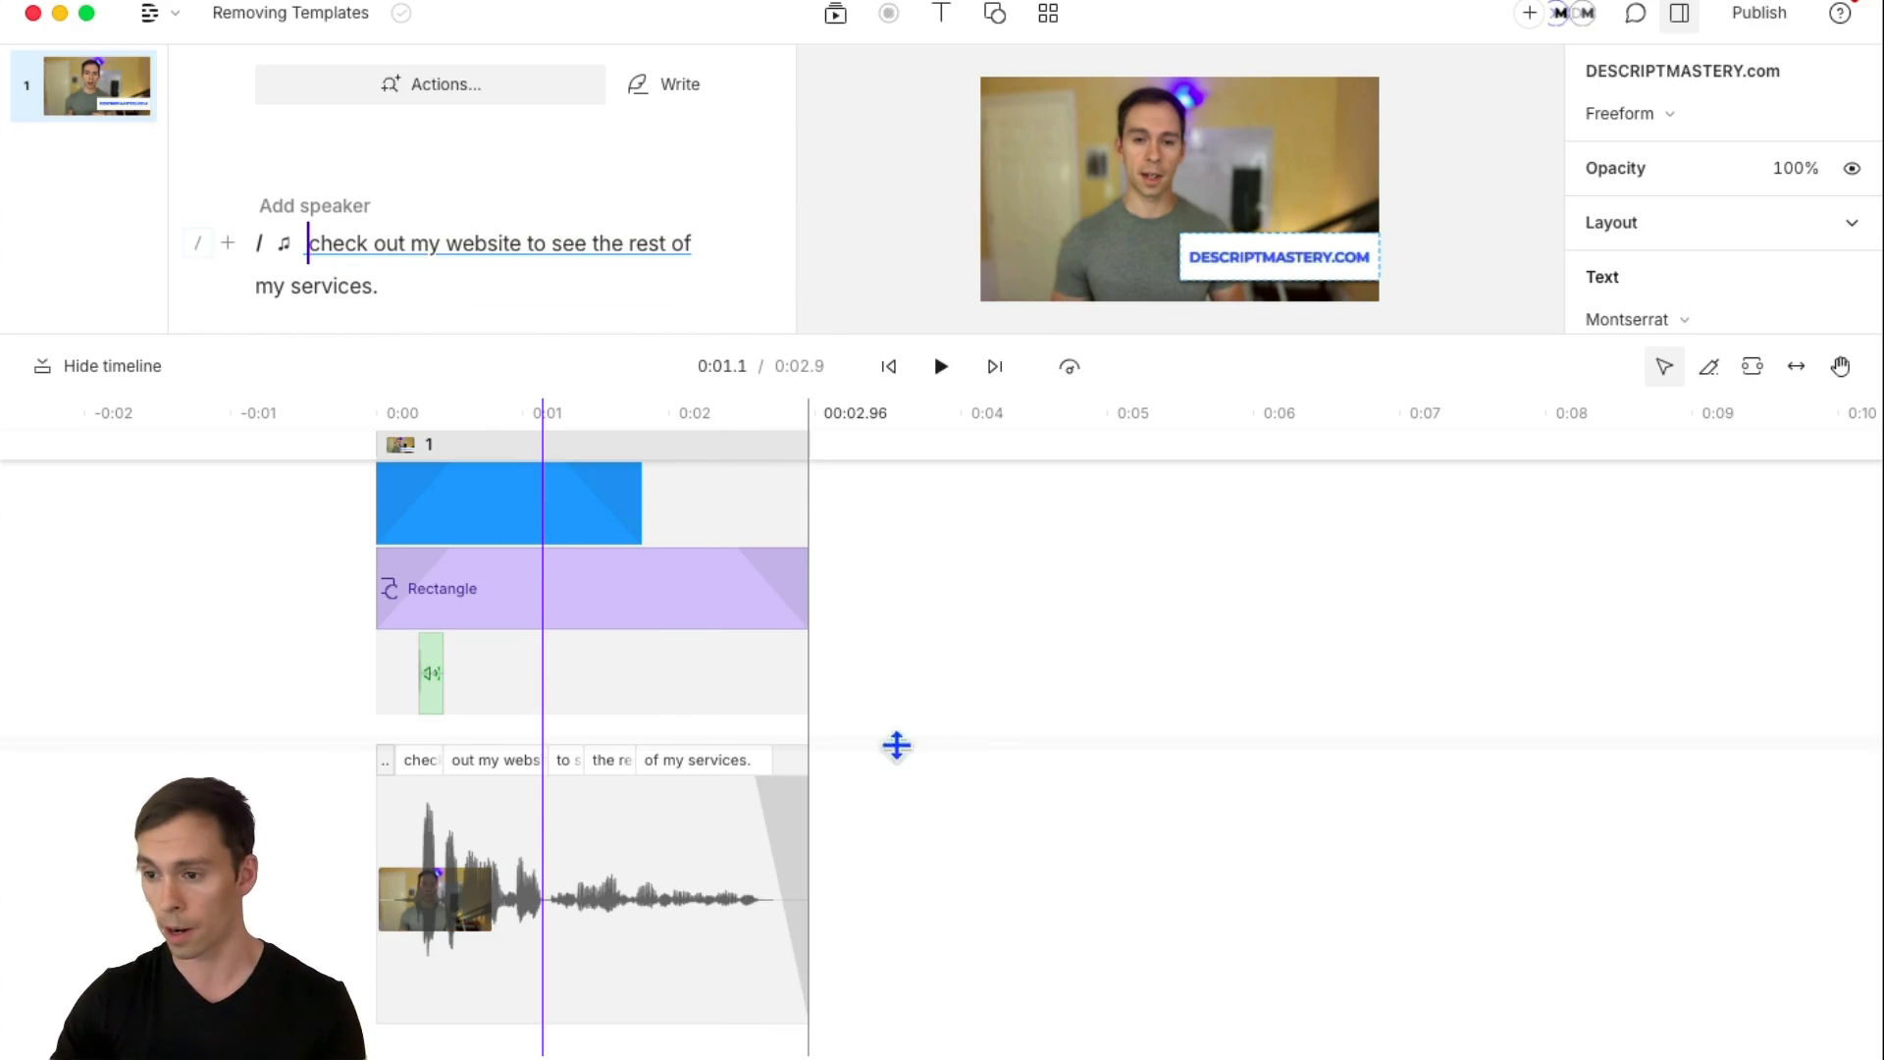
key(BackSpace)
click(599, 538)
key(BackSpace)
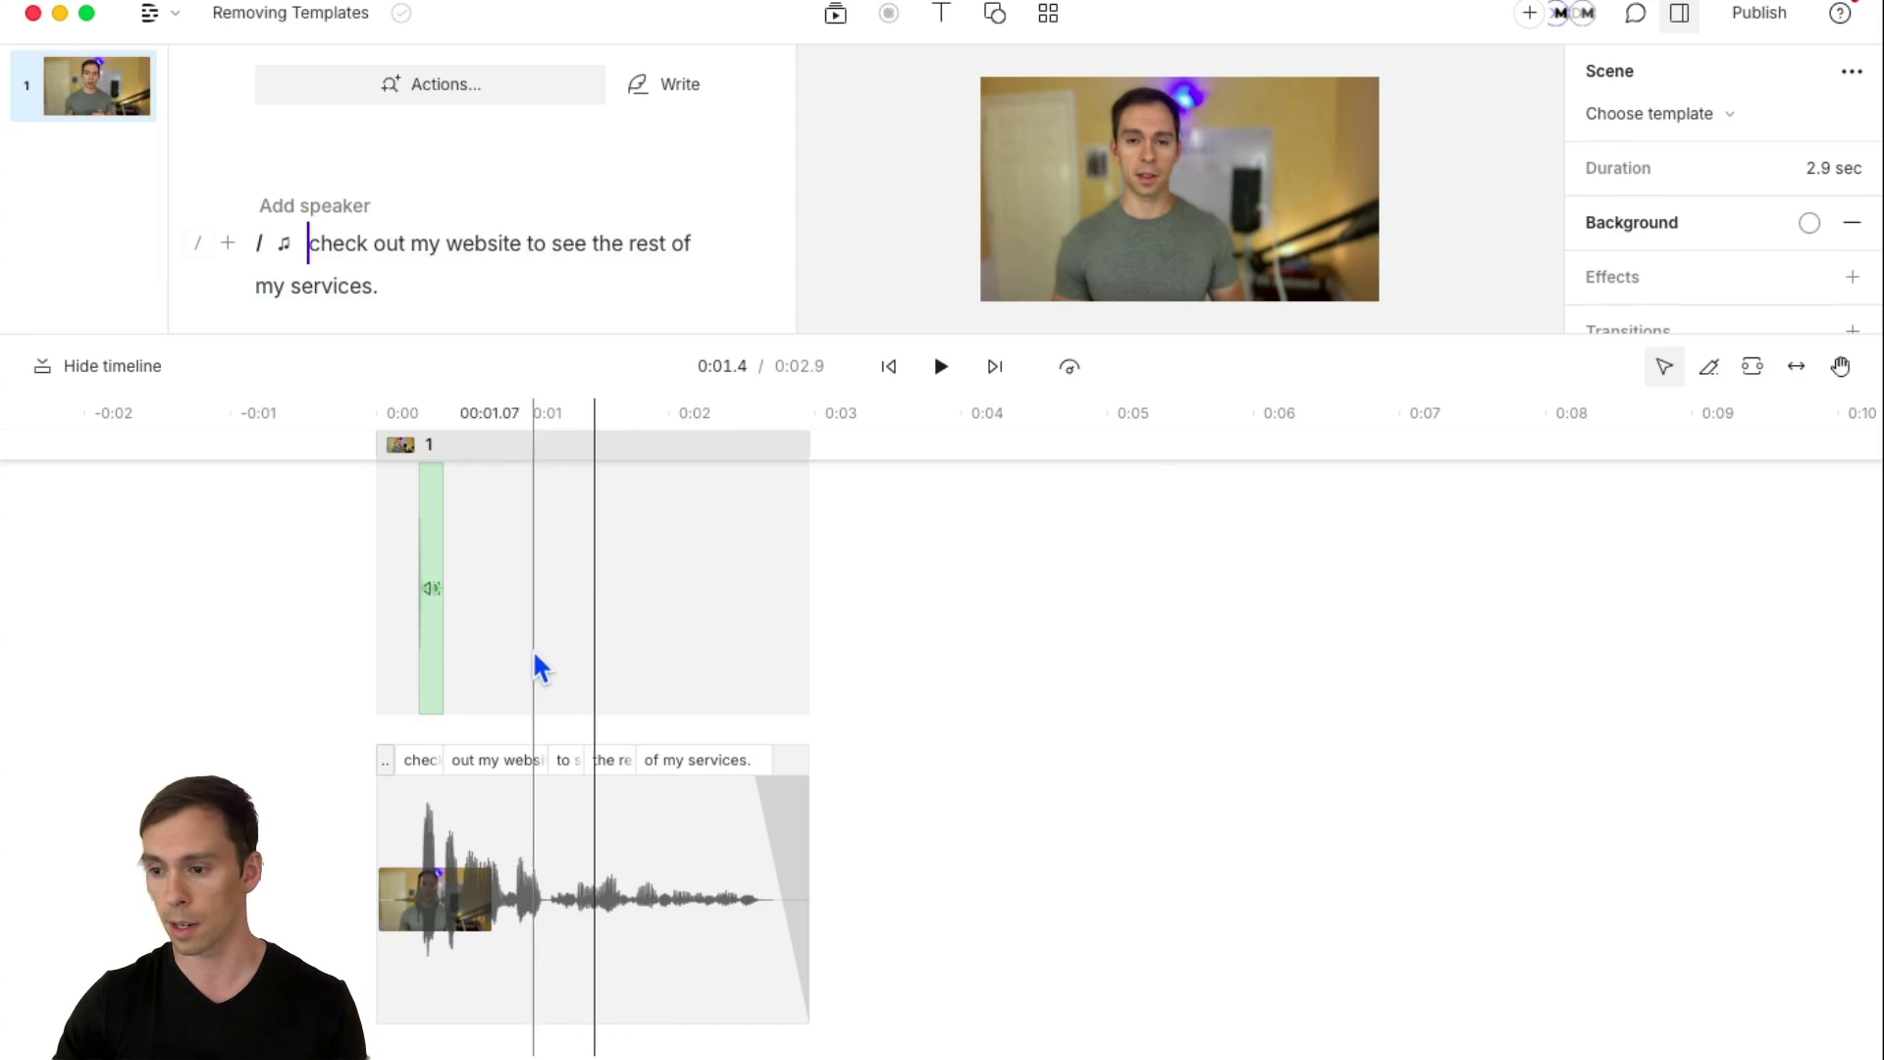
click(430, 567)
key(BackSpace)
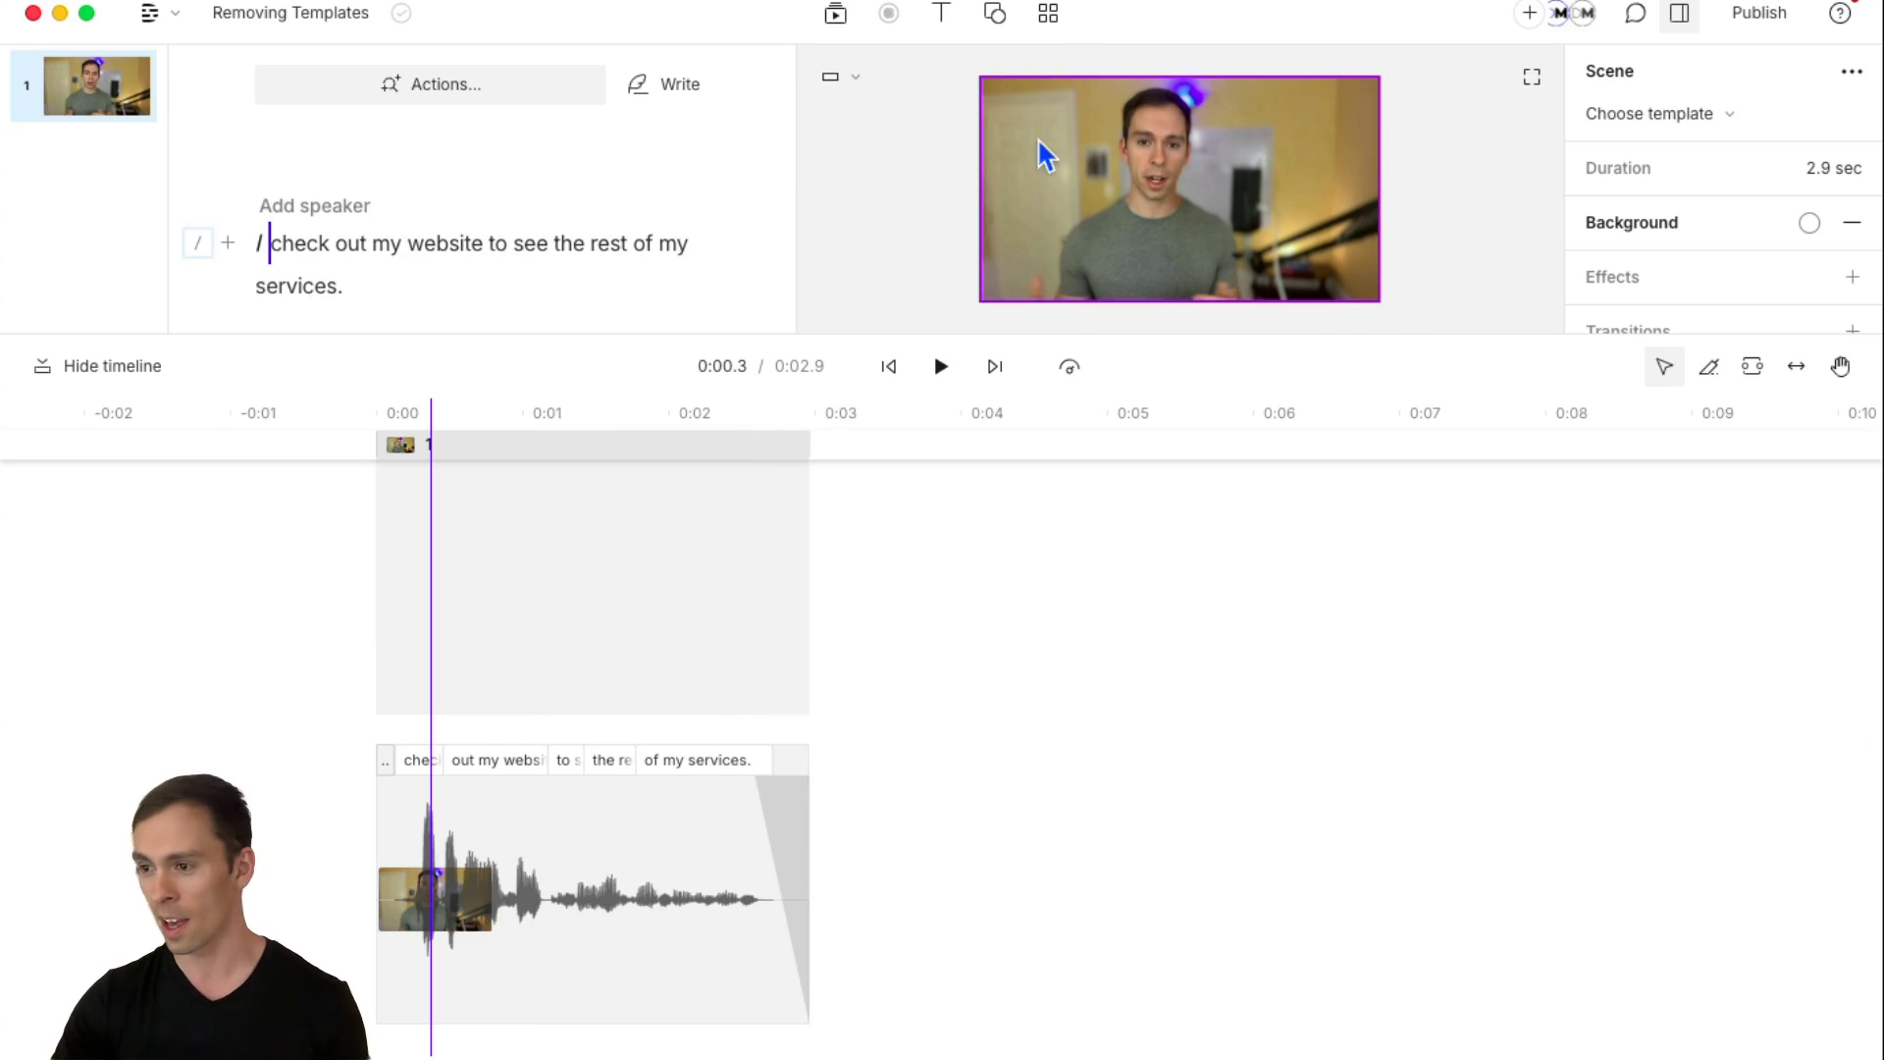
- Apply the 'Screen Record Zoom - 10% middle' template from Descript Mastery
click(1048, 12)
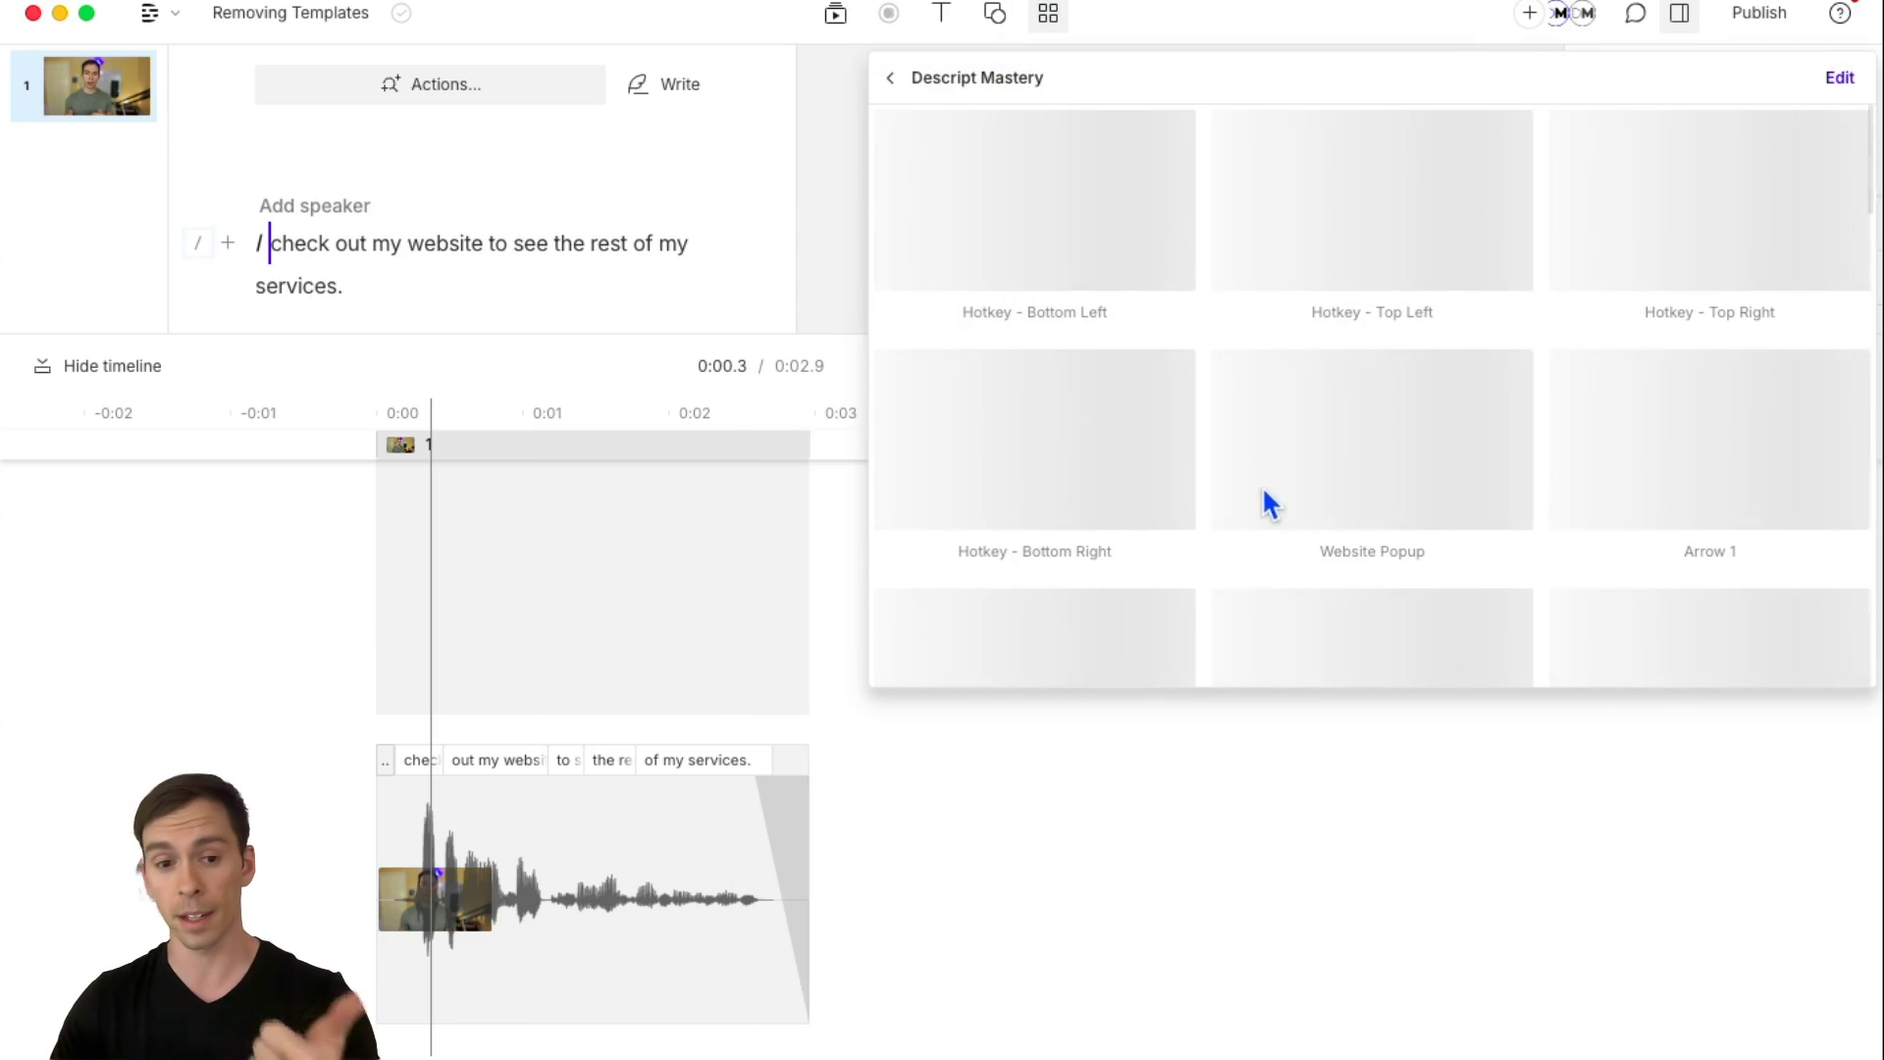
scroll(1207, 530, down, 3)
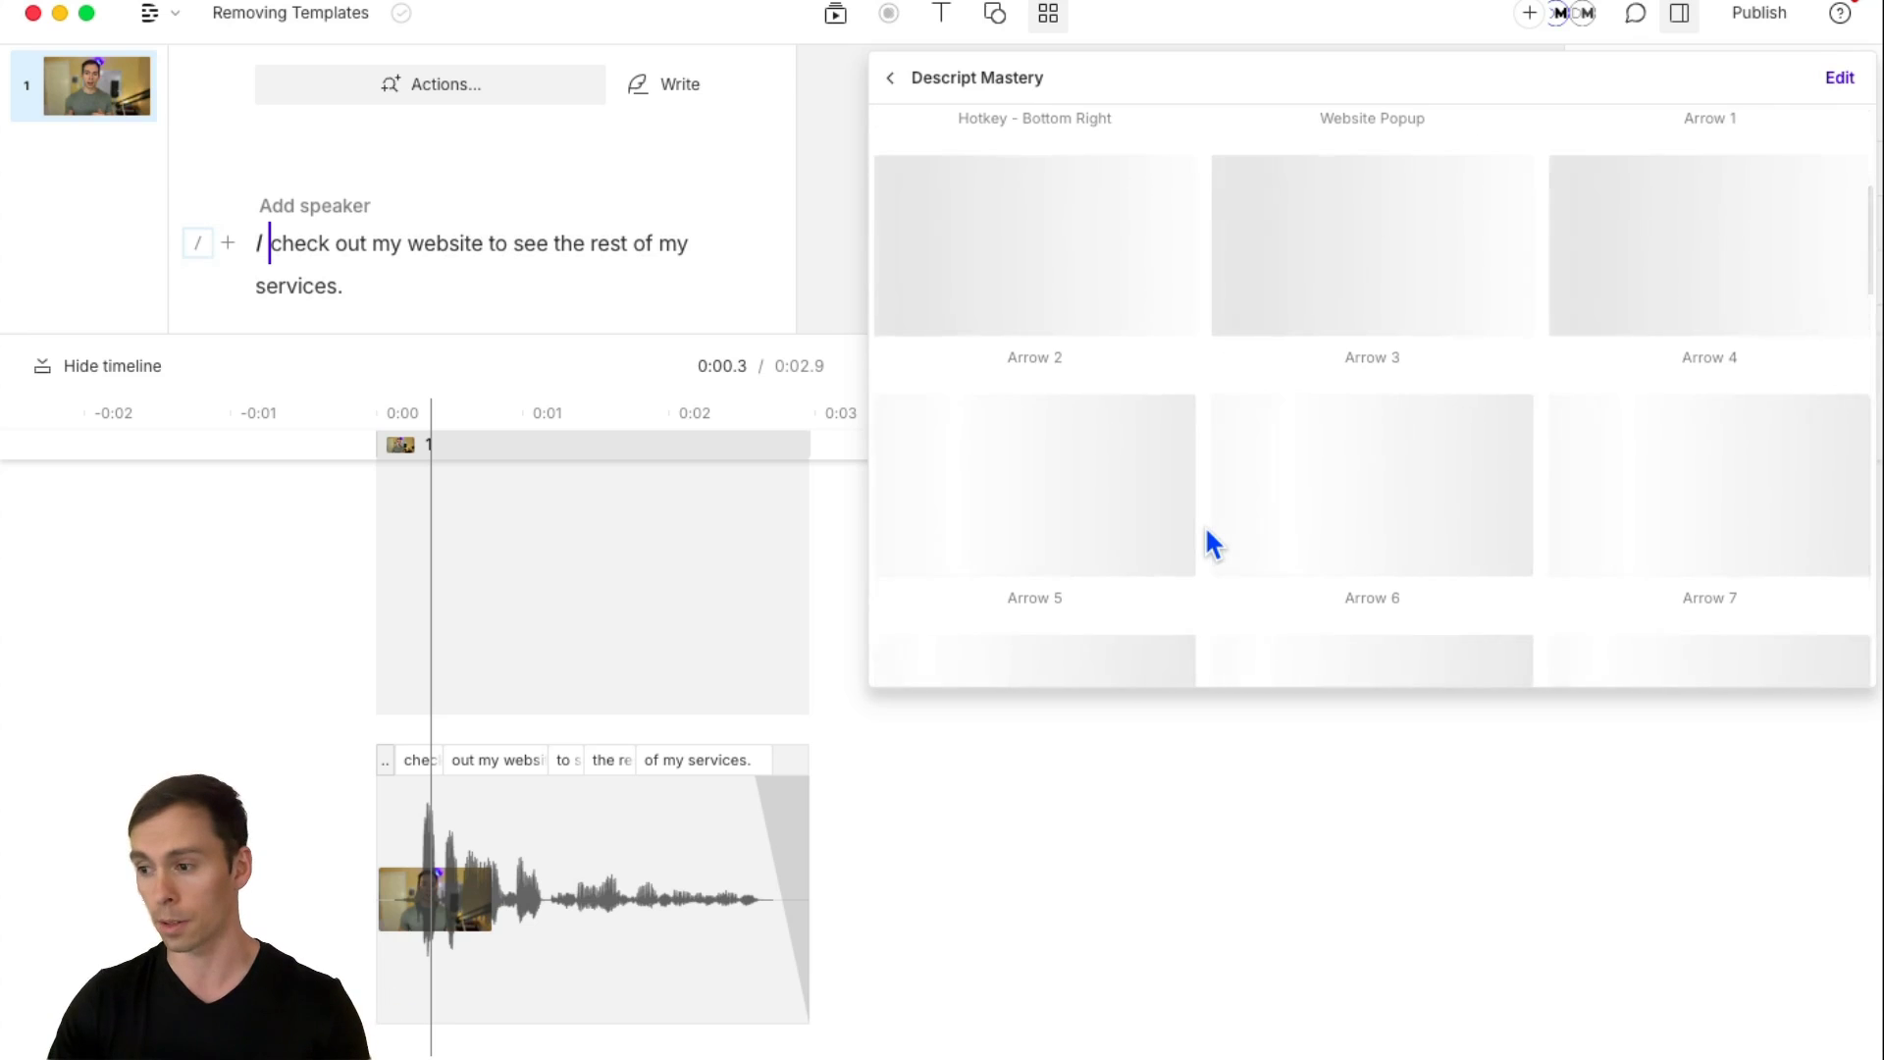
scroll(1205, 529, down, 4)
scroll(1206, 526, down, 1)
scroll(1105, 528, up, 2)
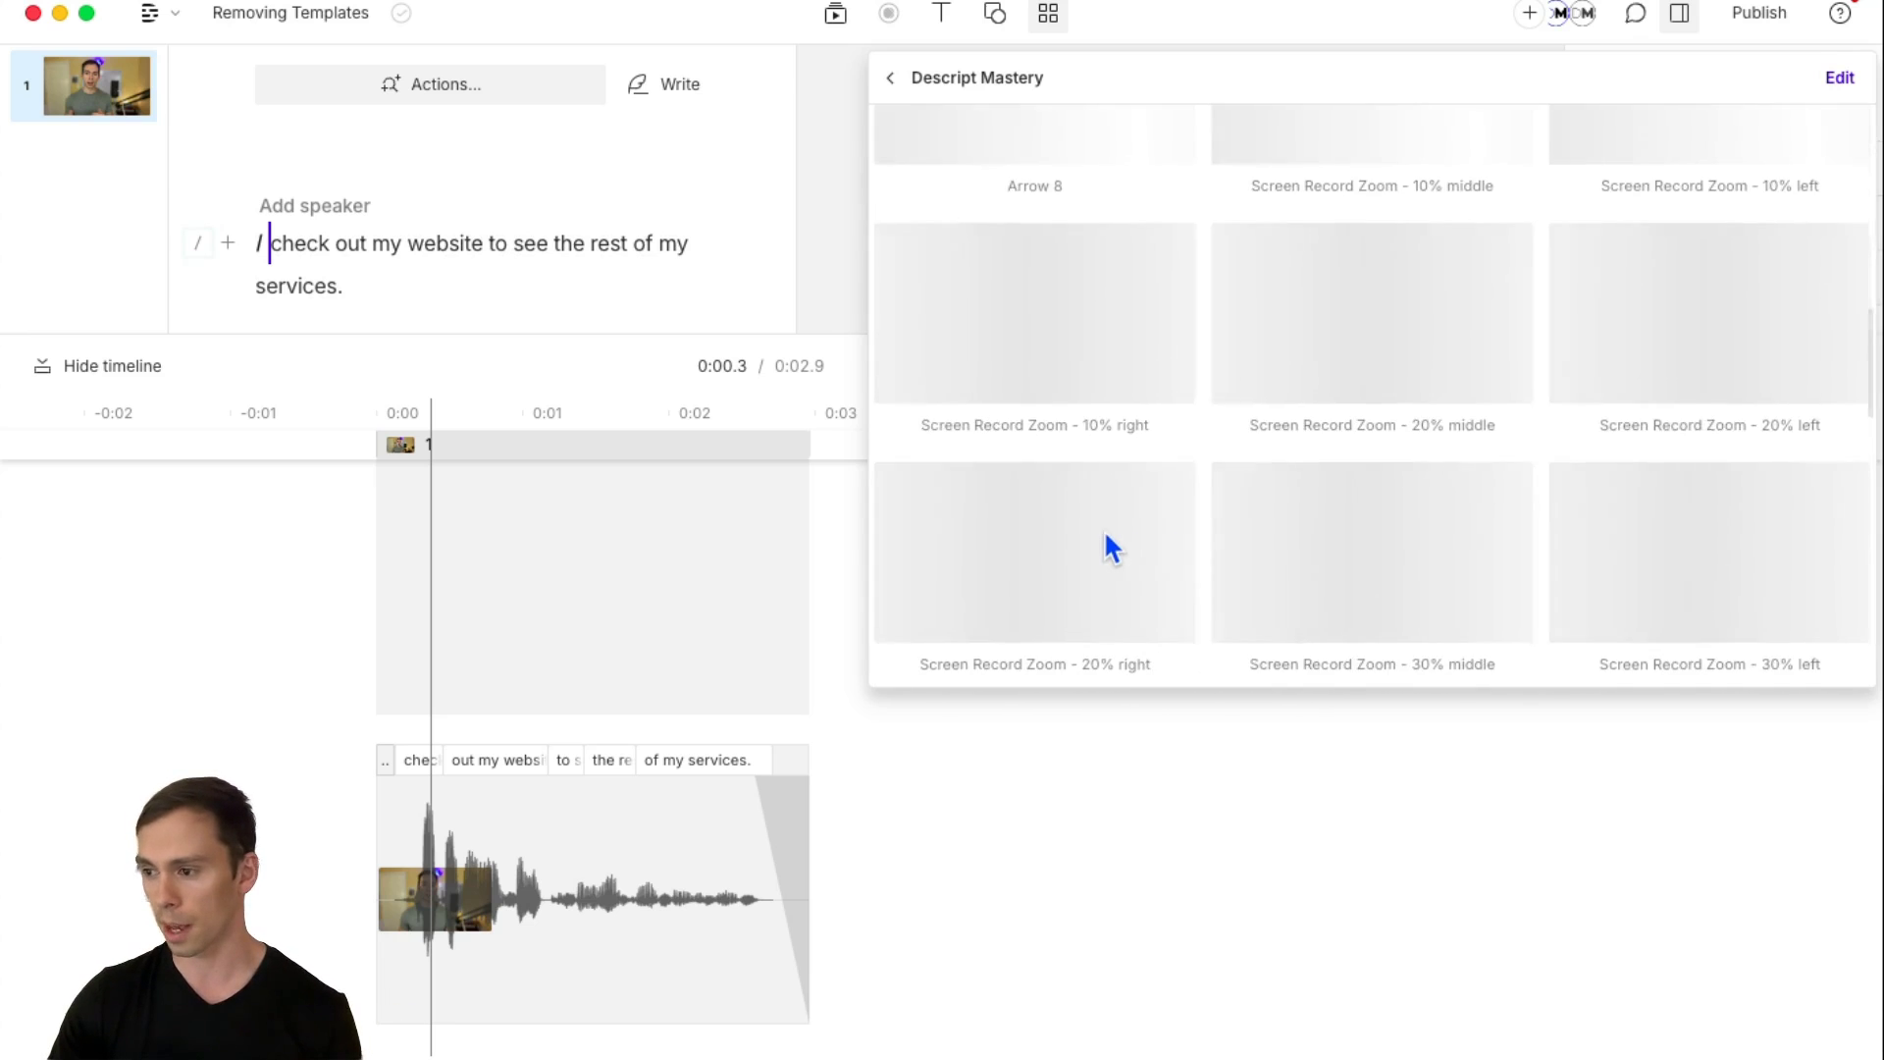
scroll(1139, 526, up, 3)
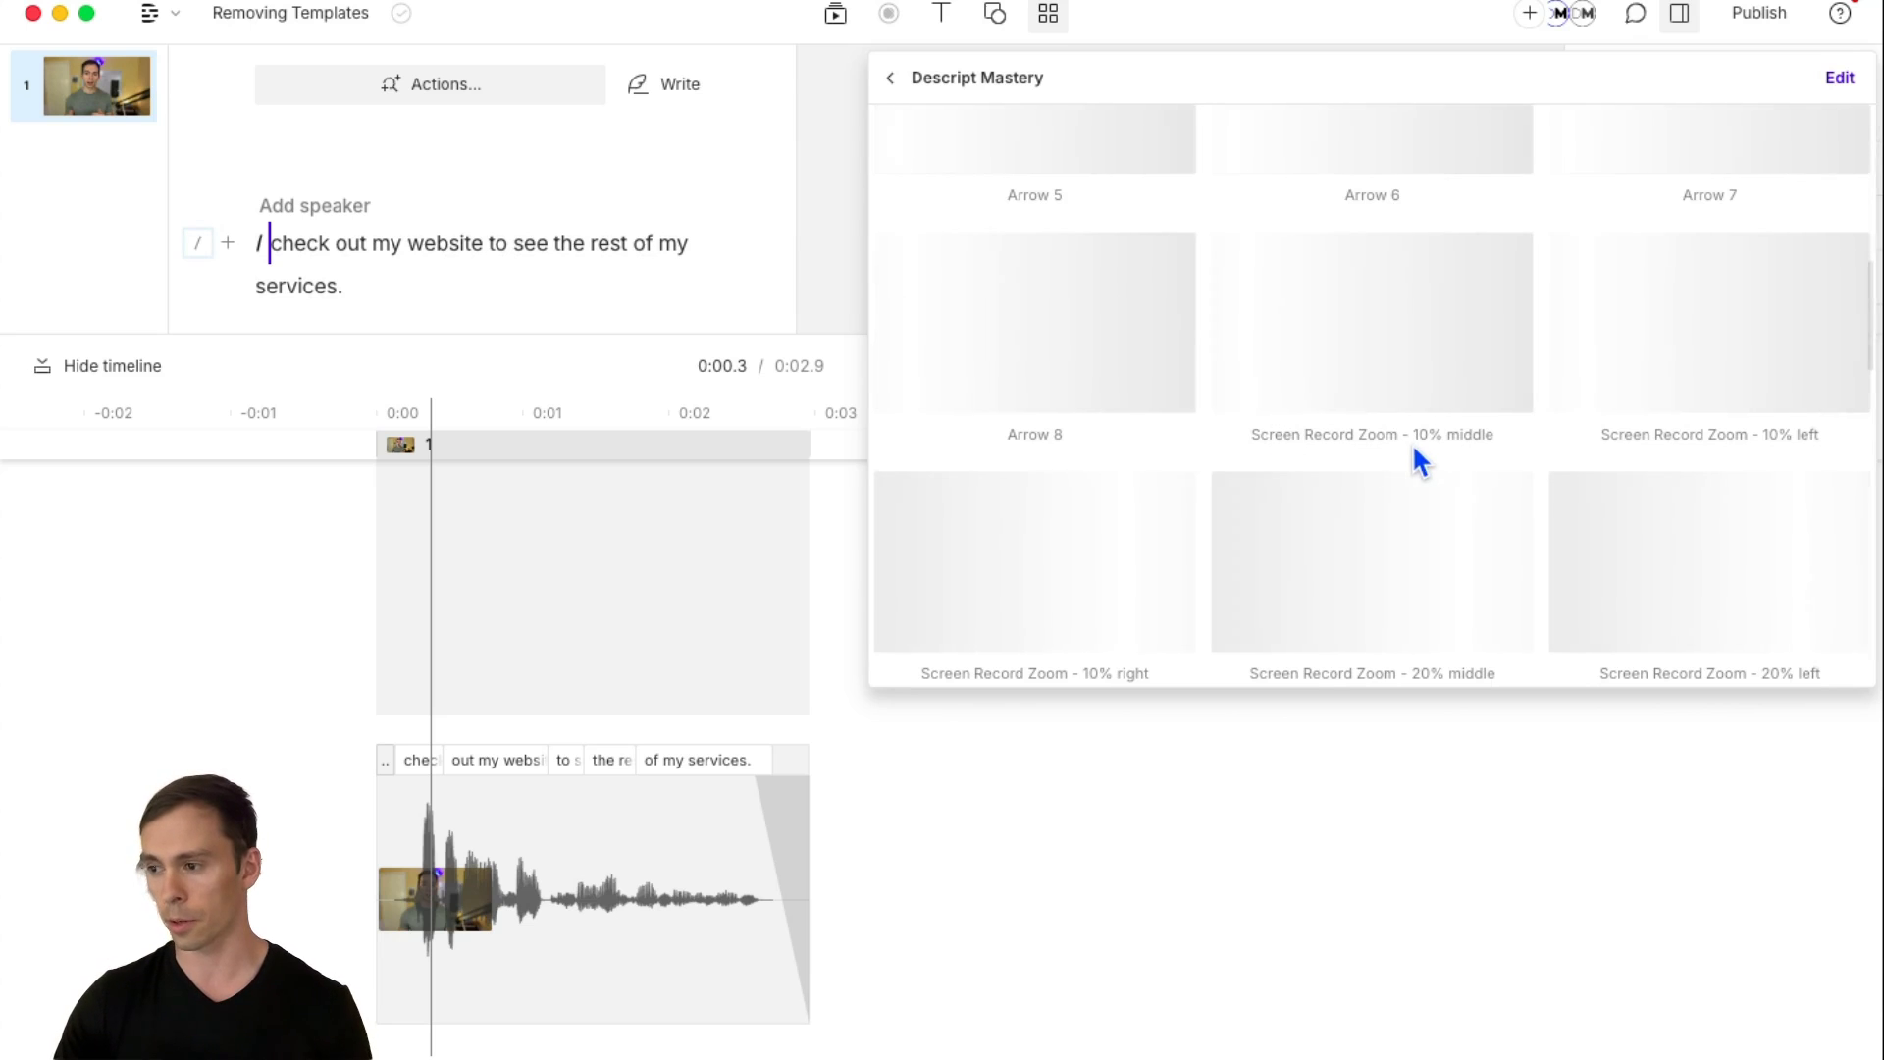
click(1365, 323)
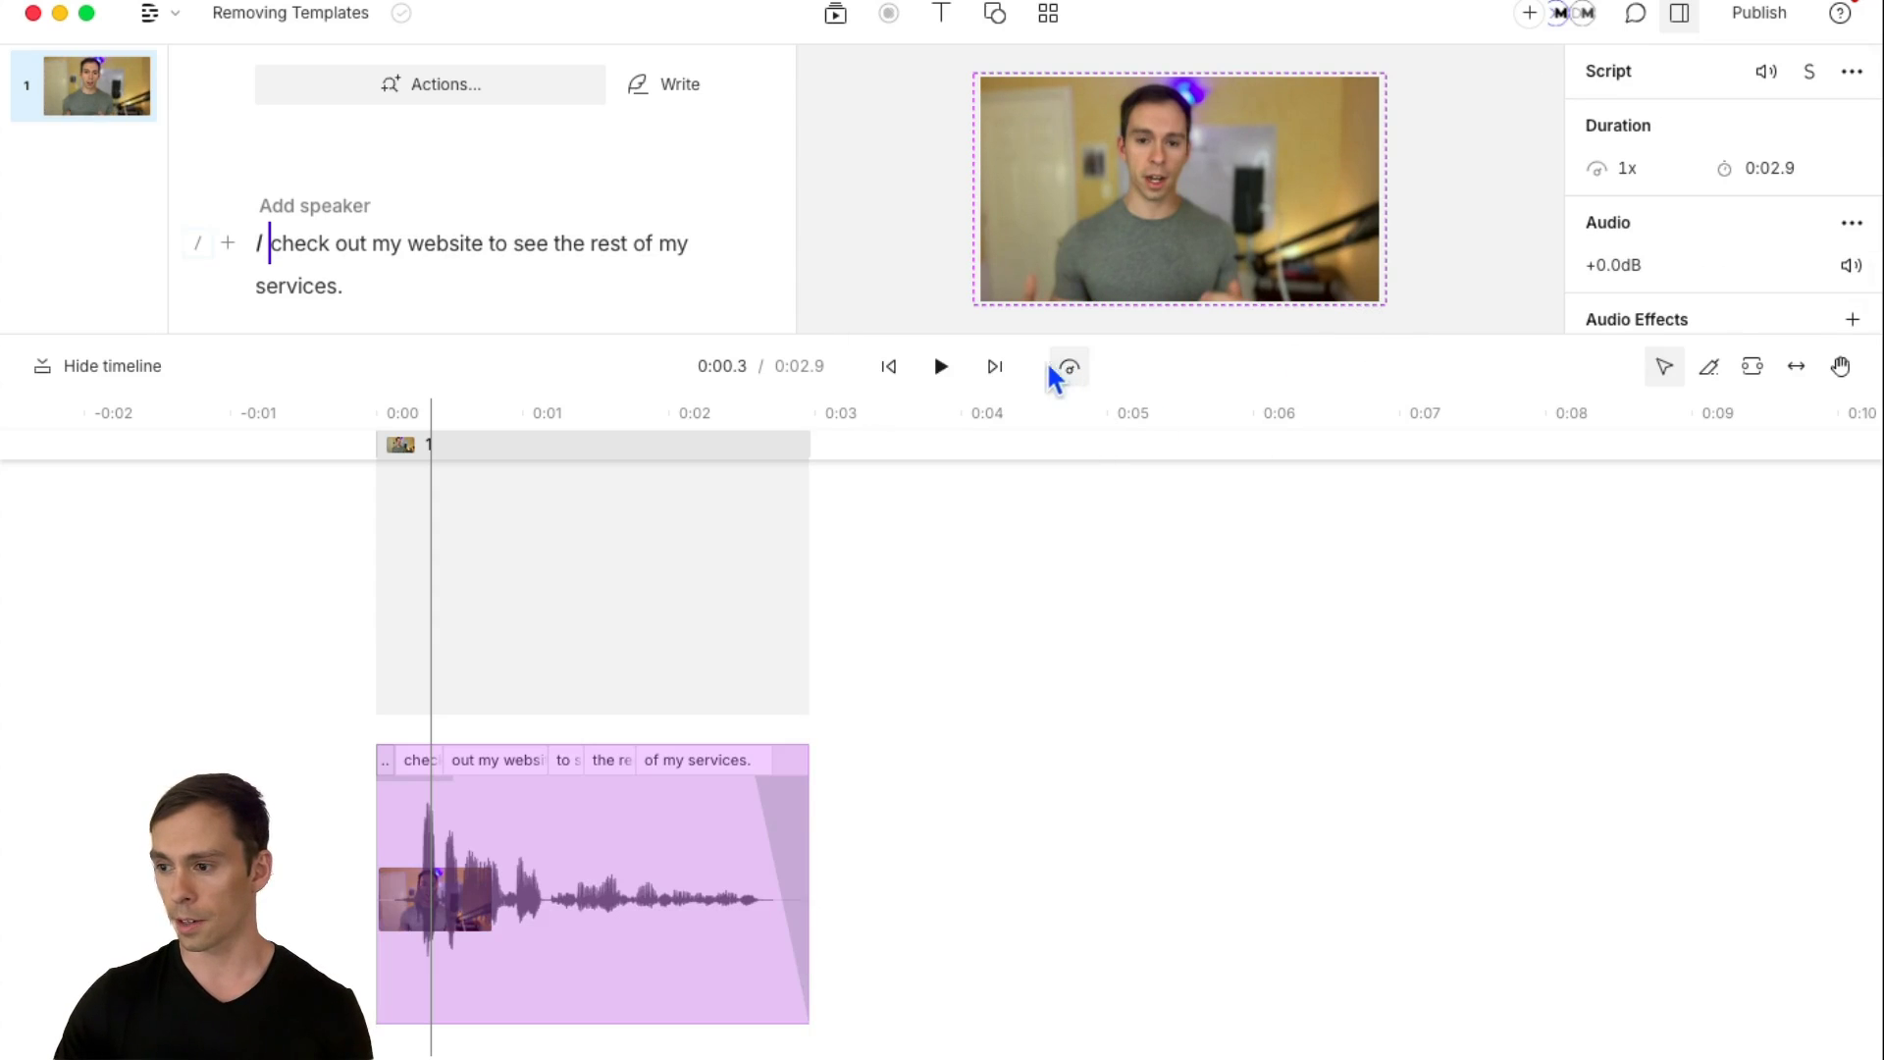
click(942, 365)
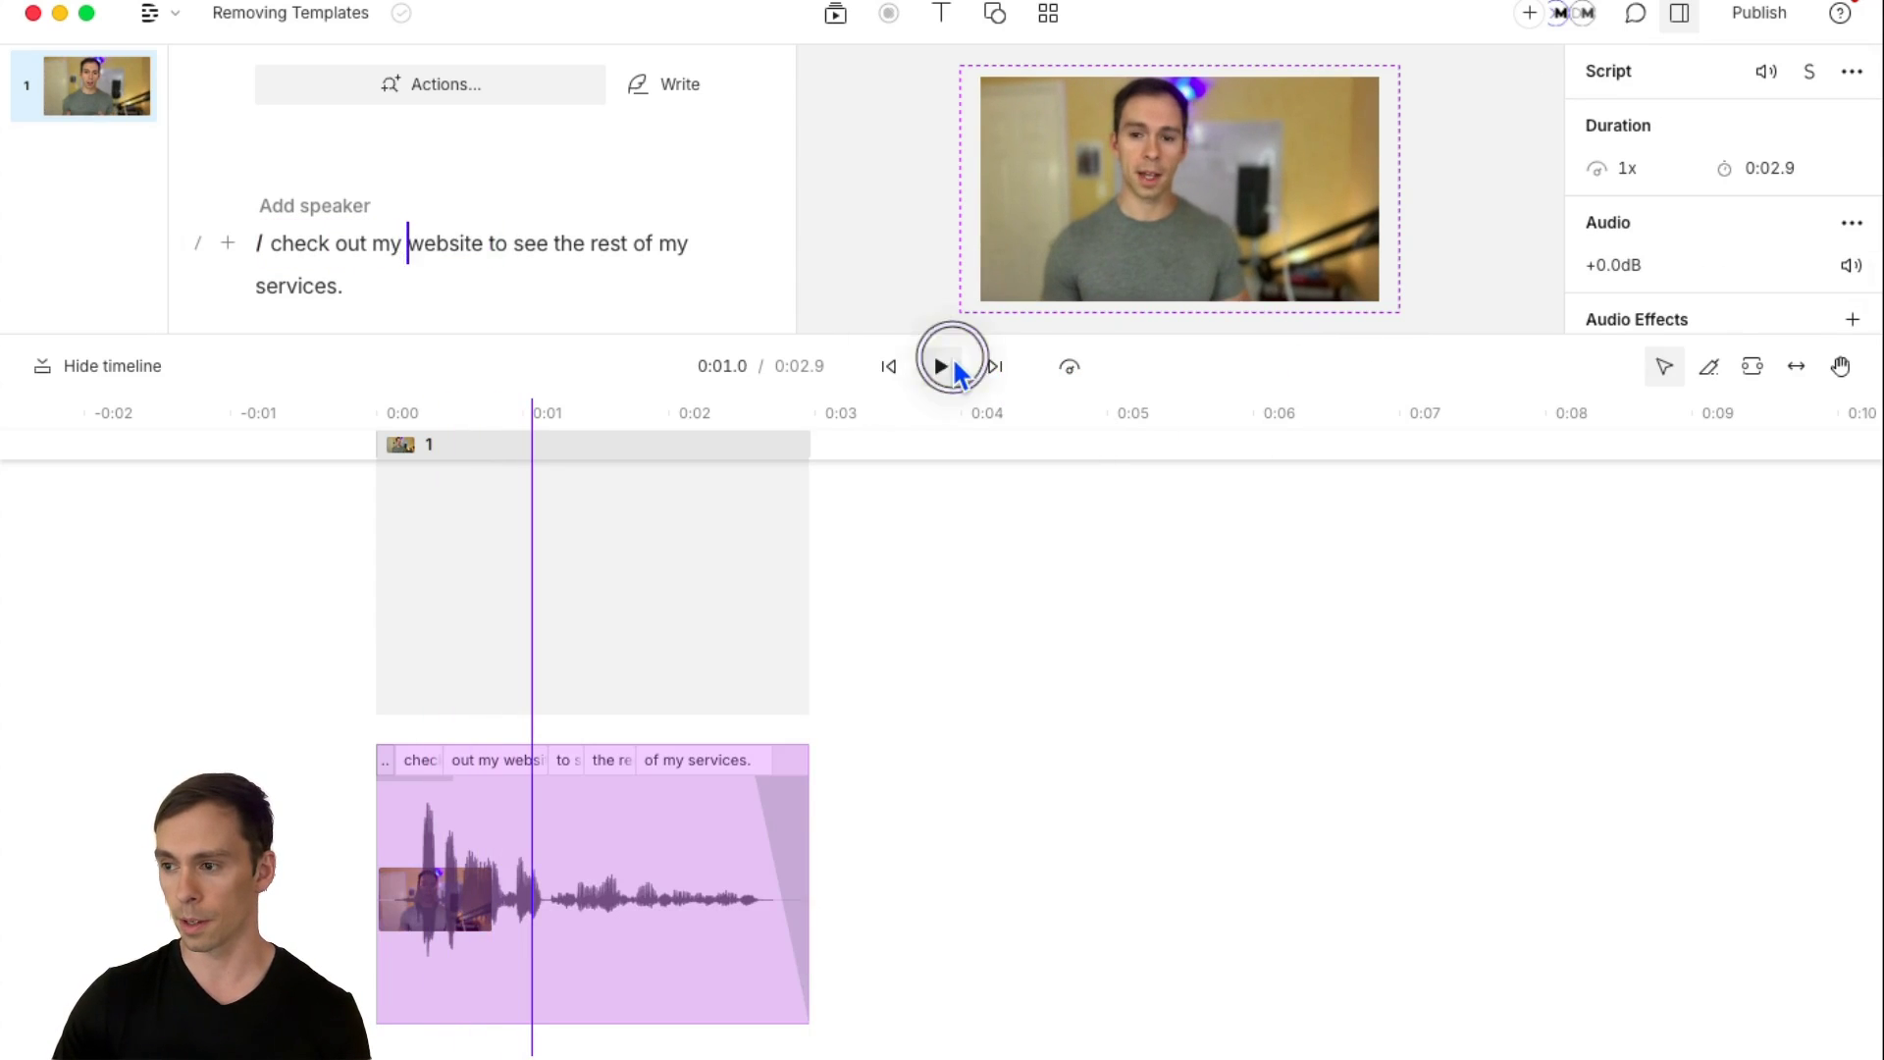
click(449, 670)
drag(449, 669, 493, 665)
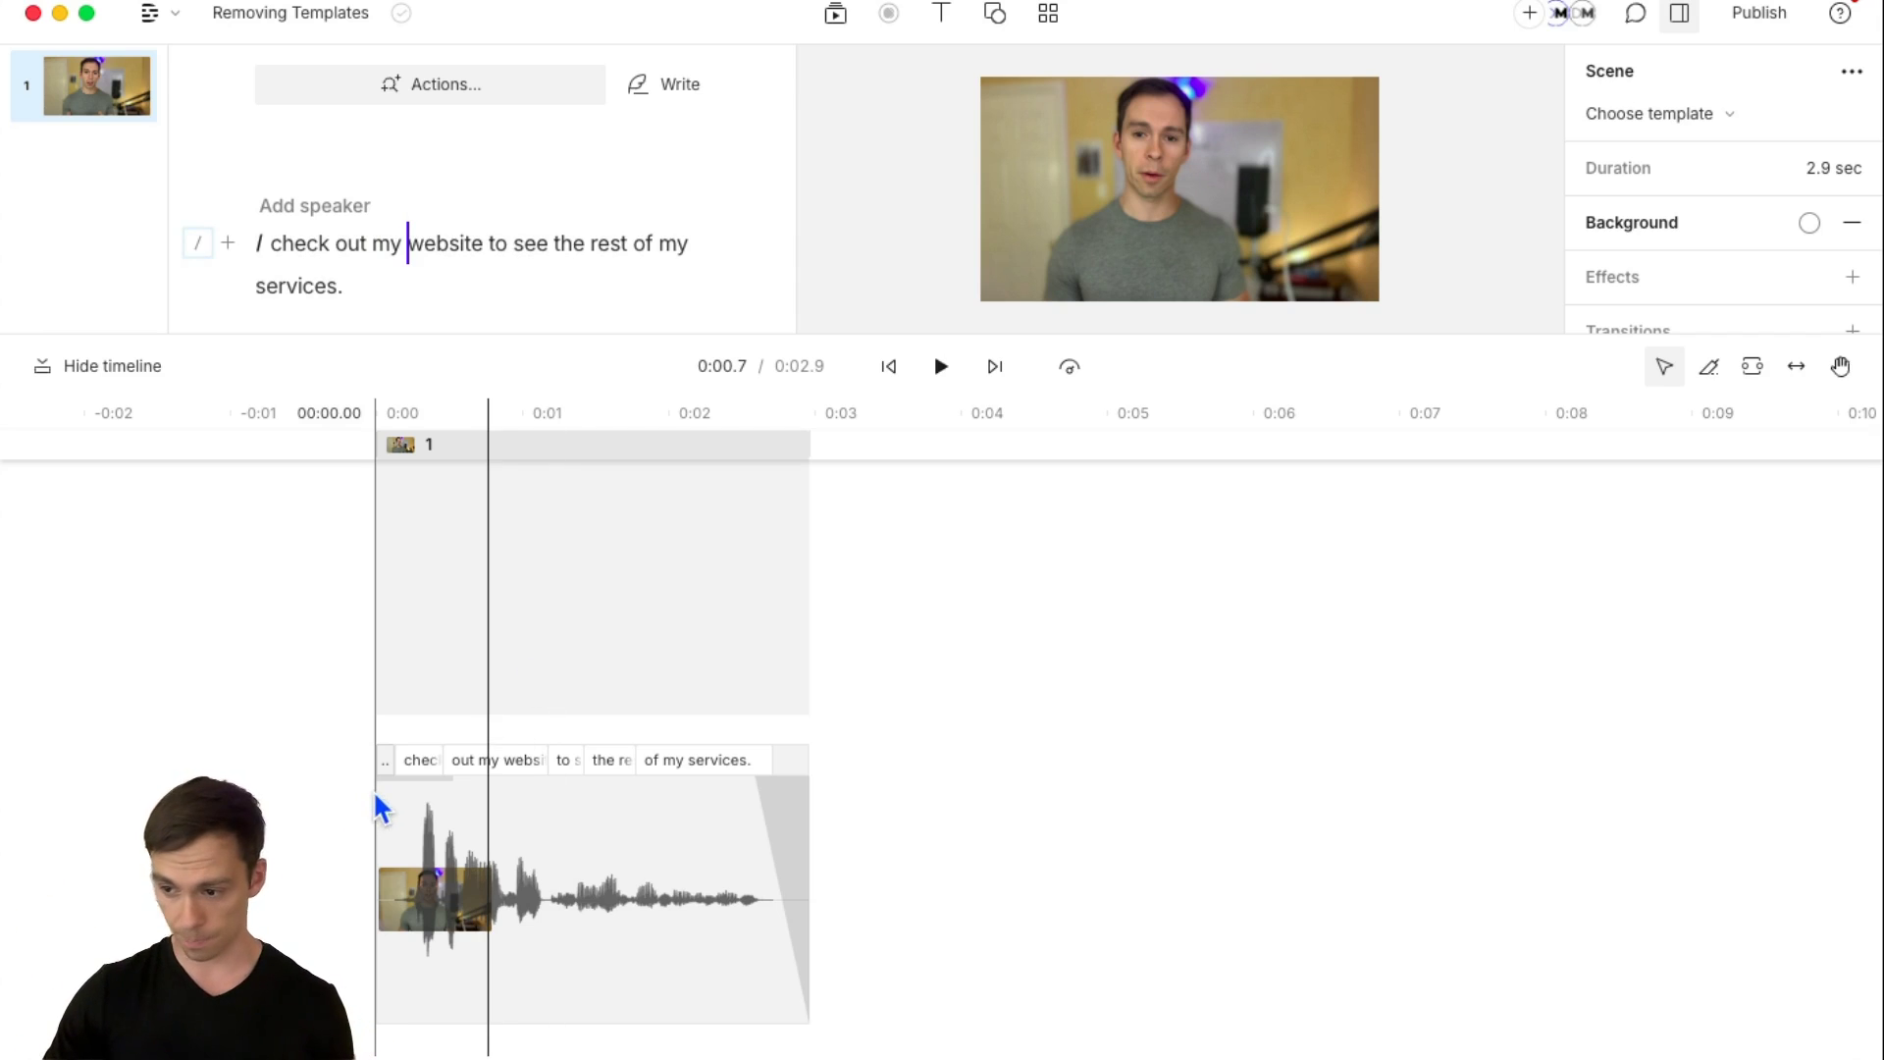
click(424, 795)
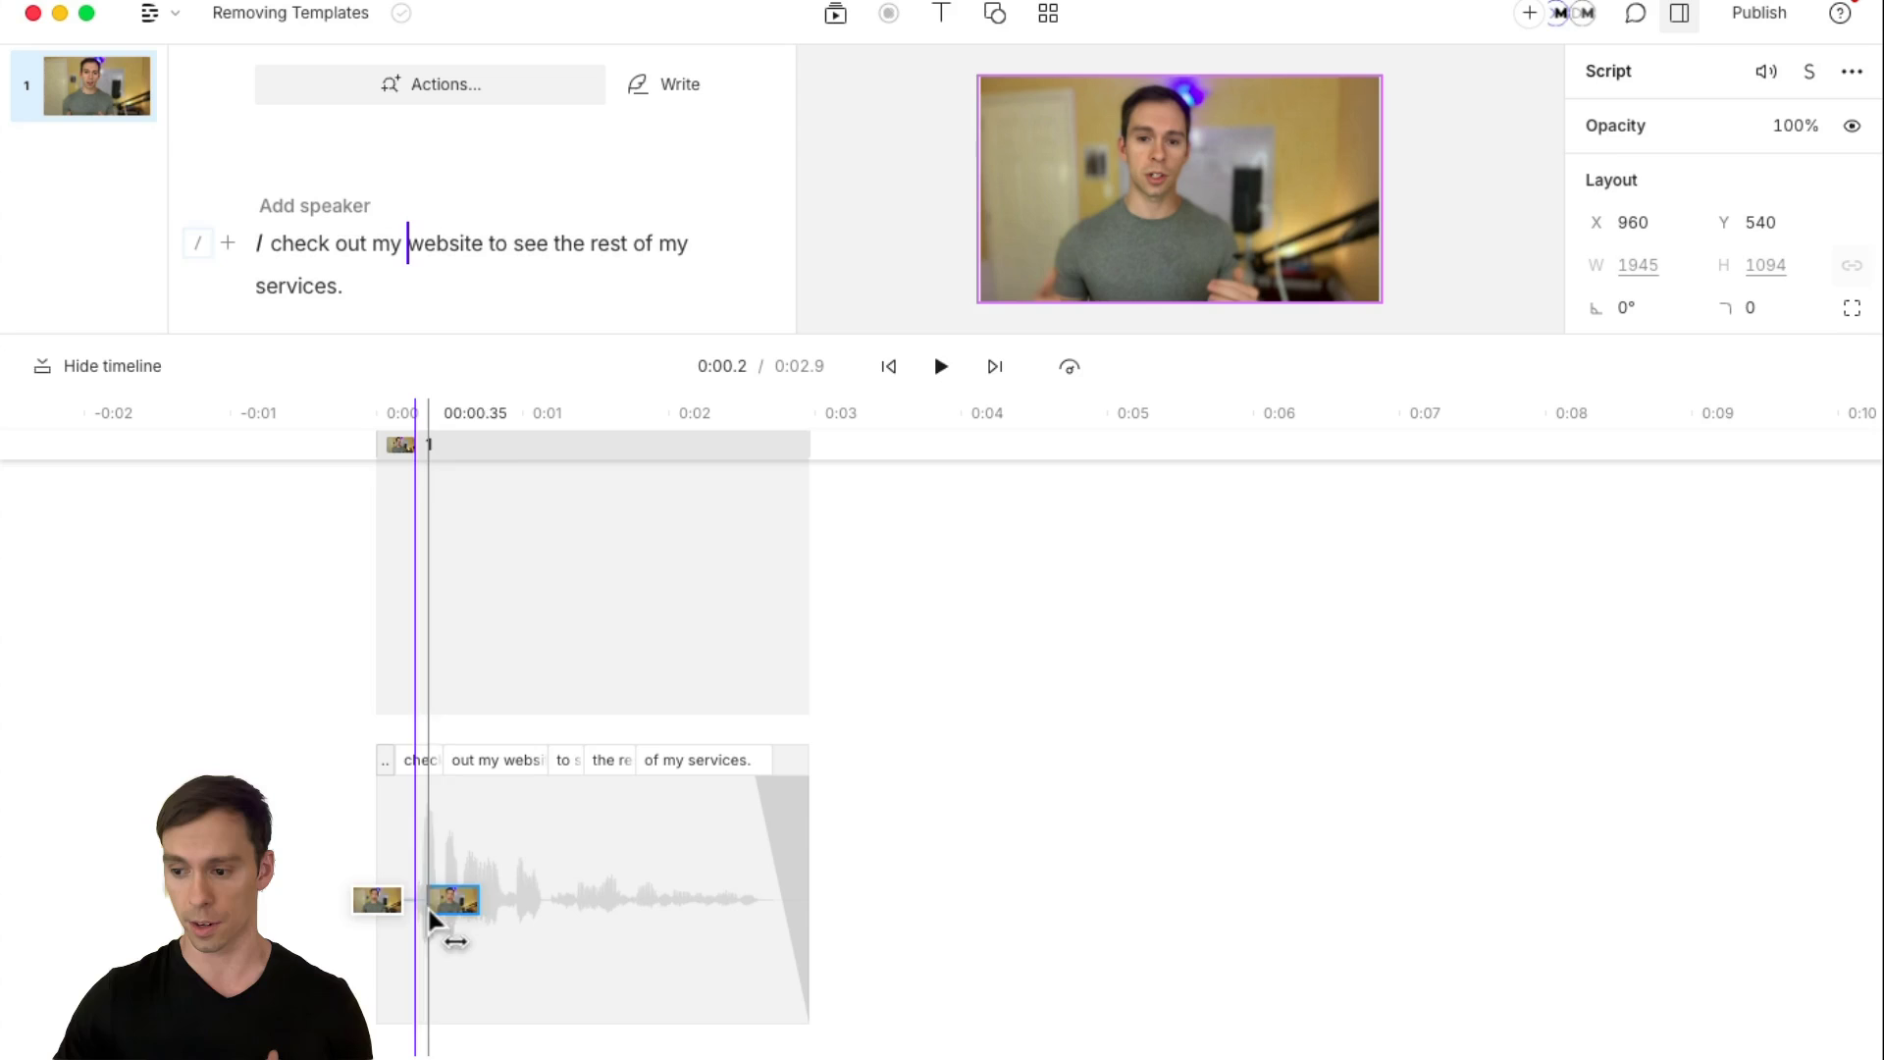
scroll(404, 917, up, 5)
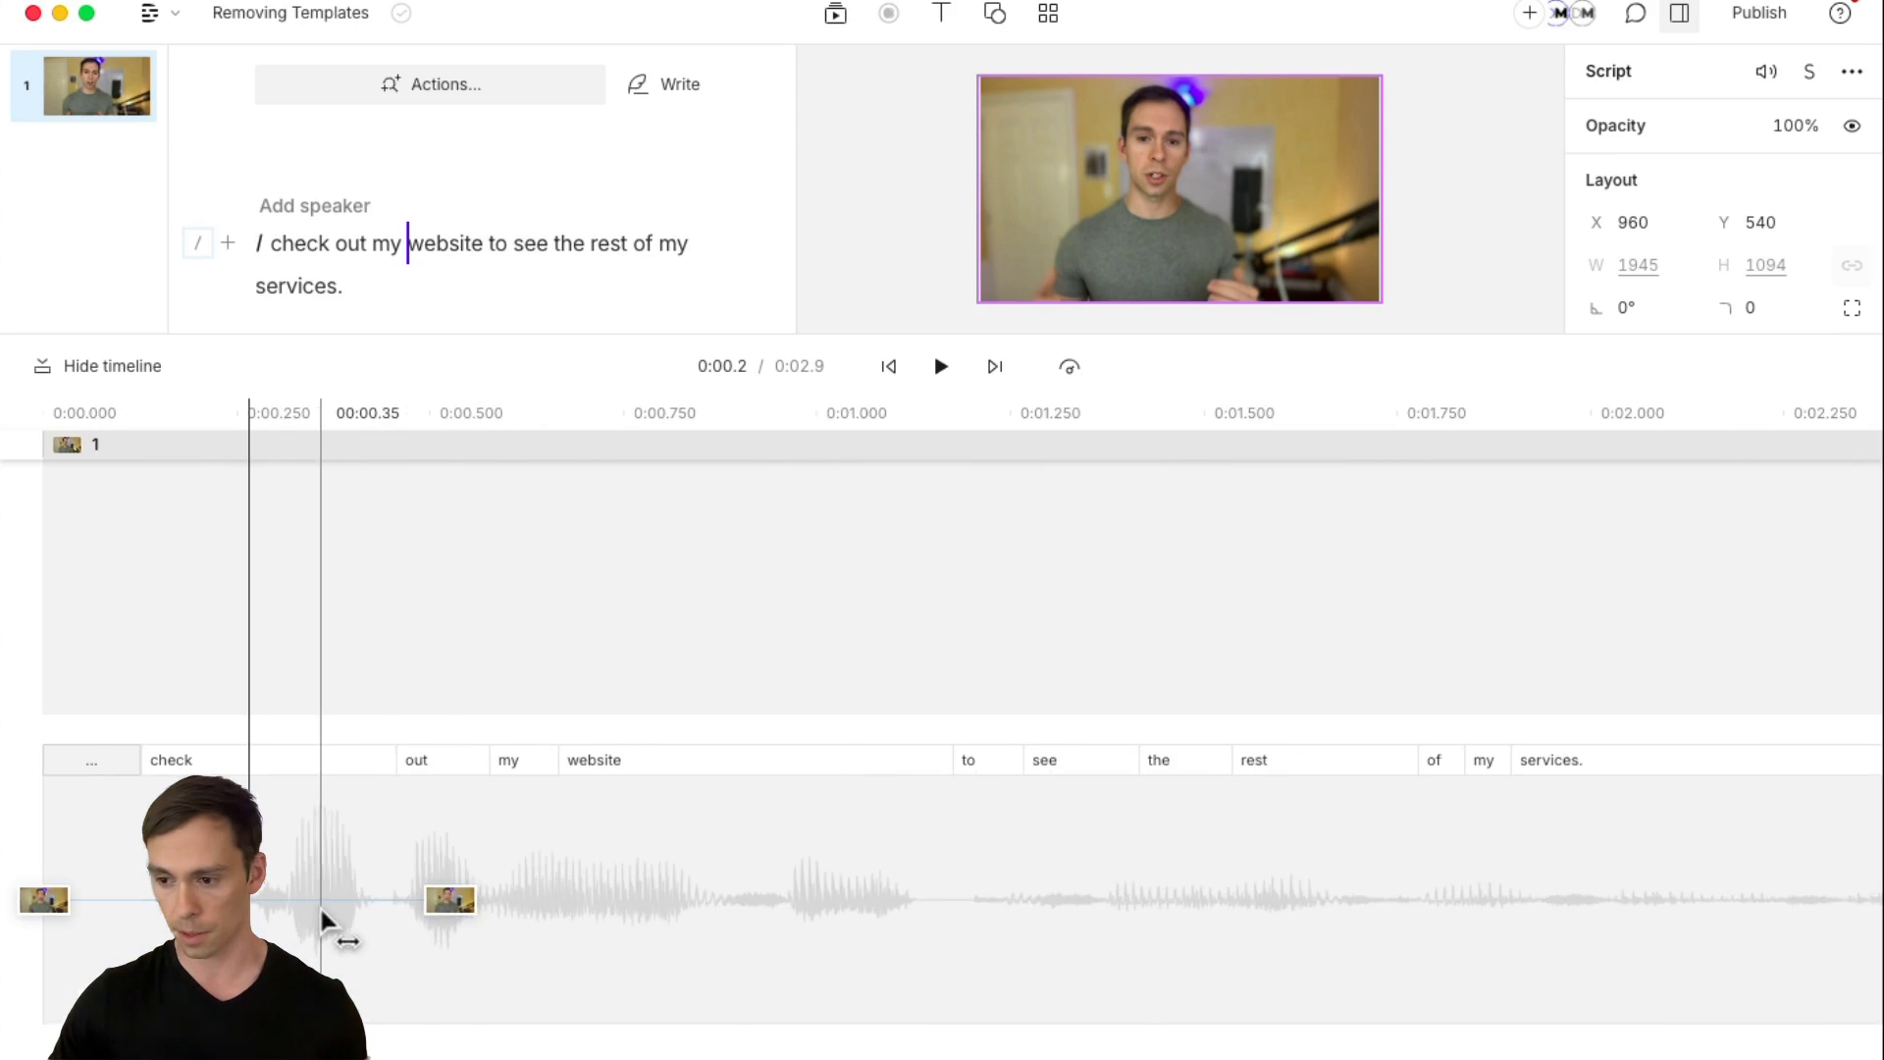
scroll(512, 921, up, 3)
scroll(513, 925, up, 3)
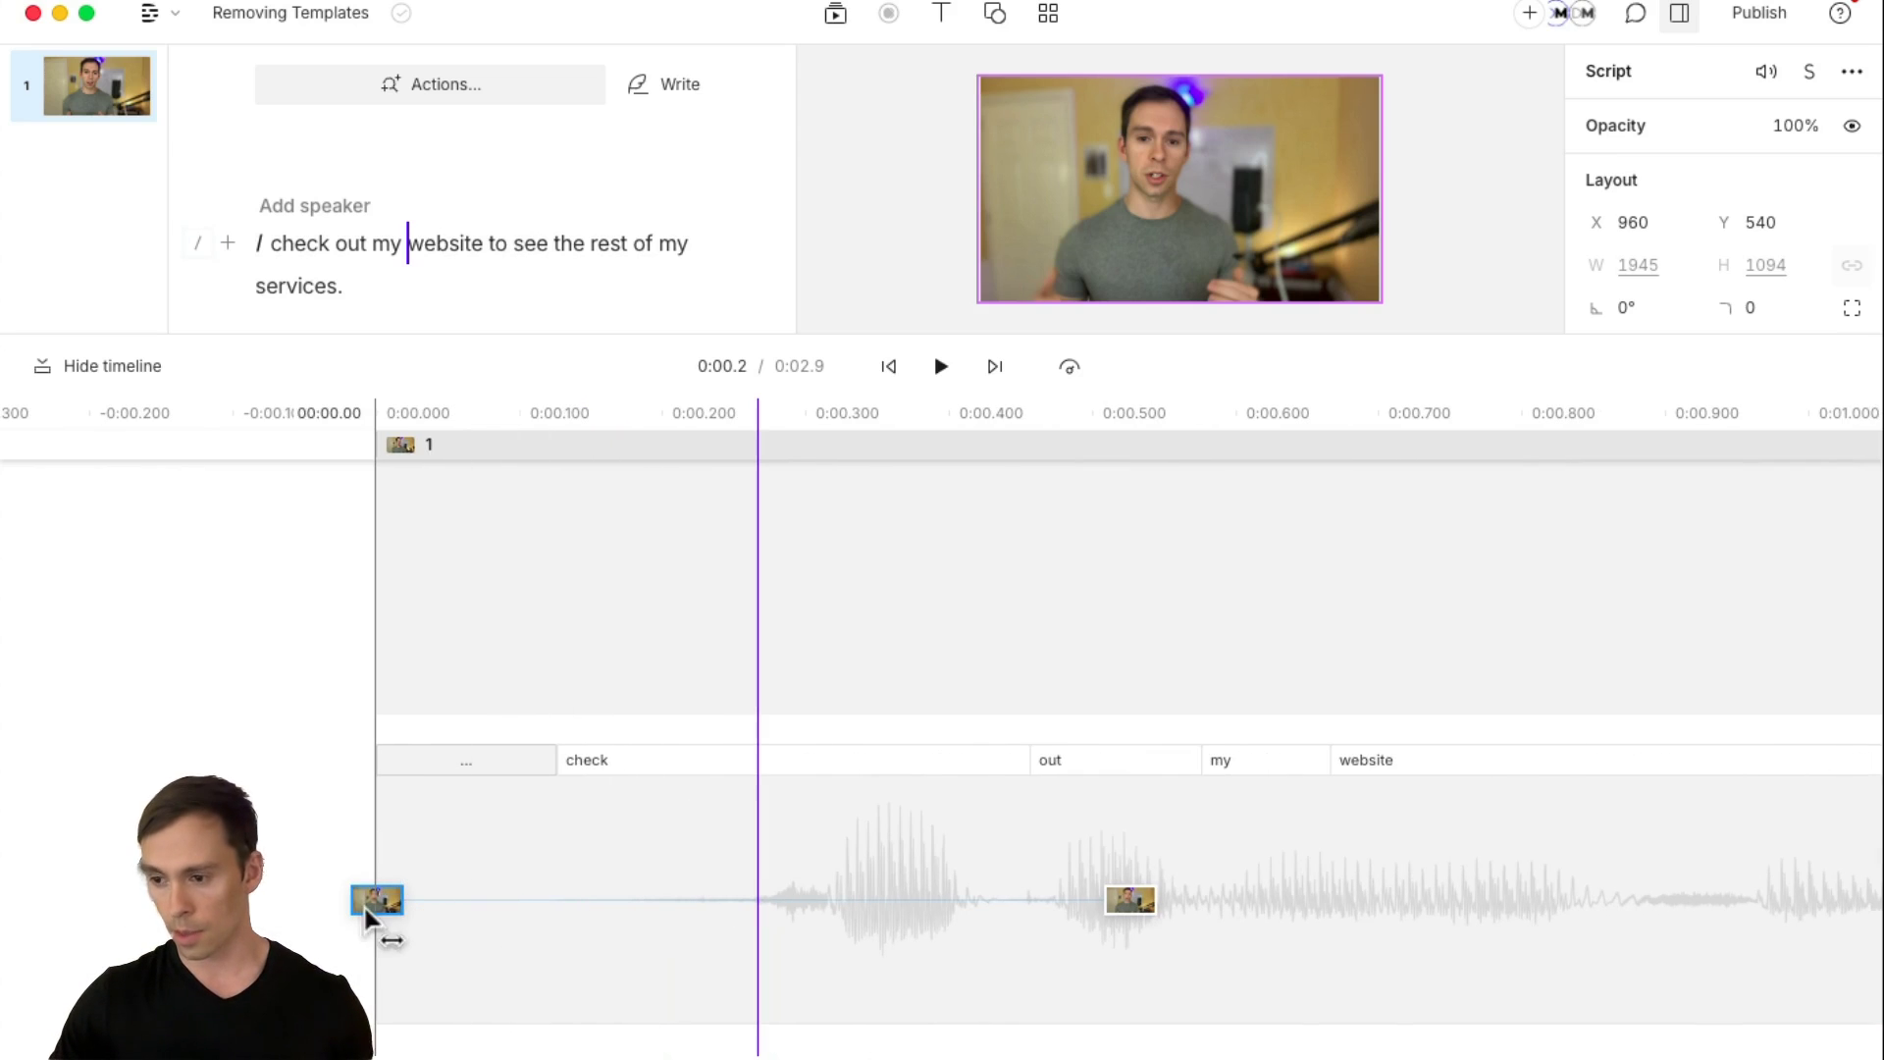
click(378, 901)
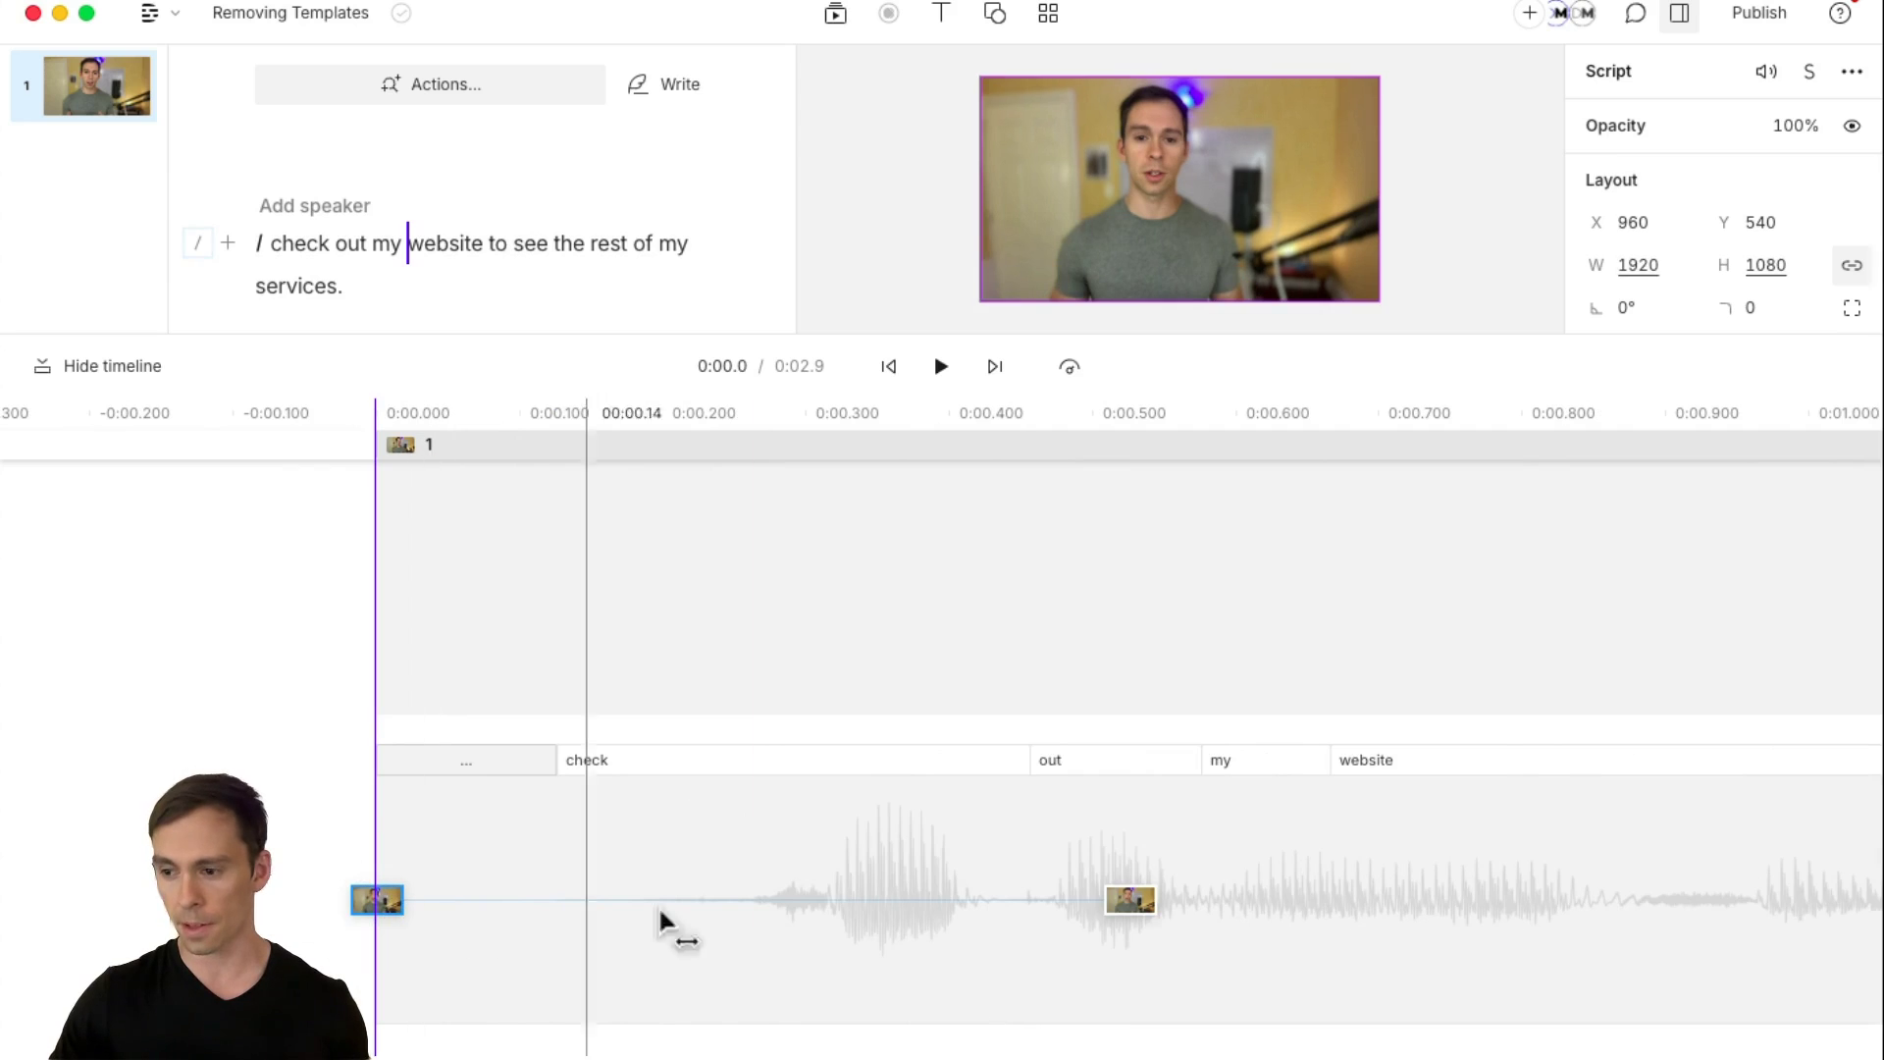
click(1129, 902)
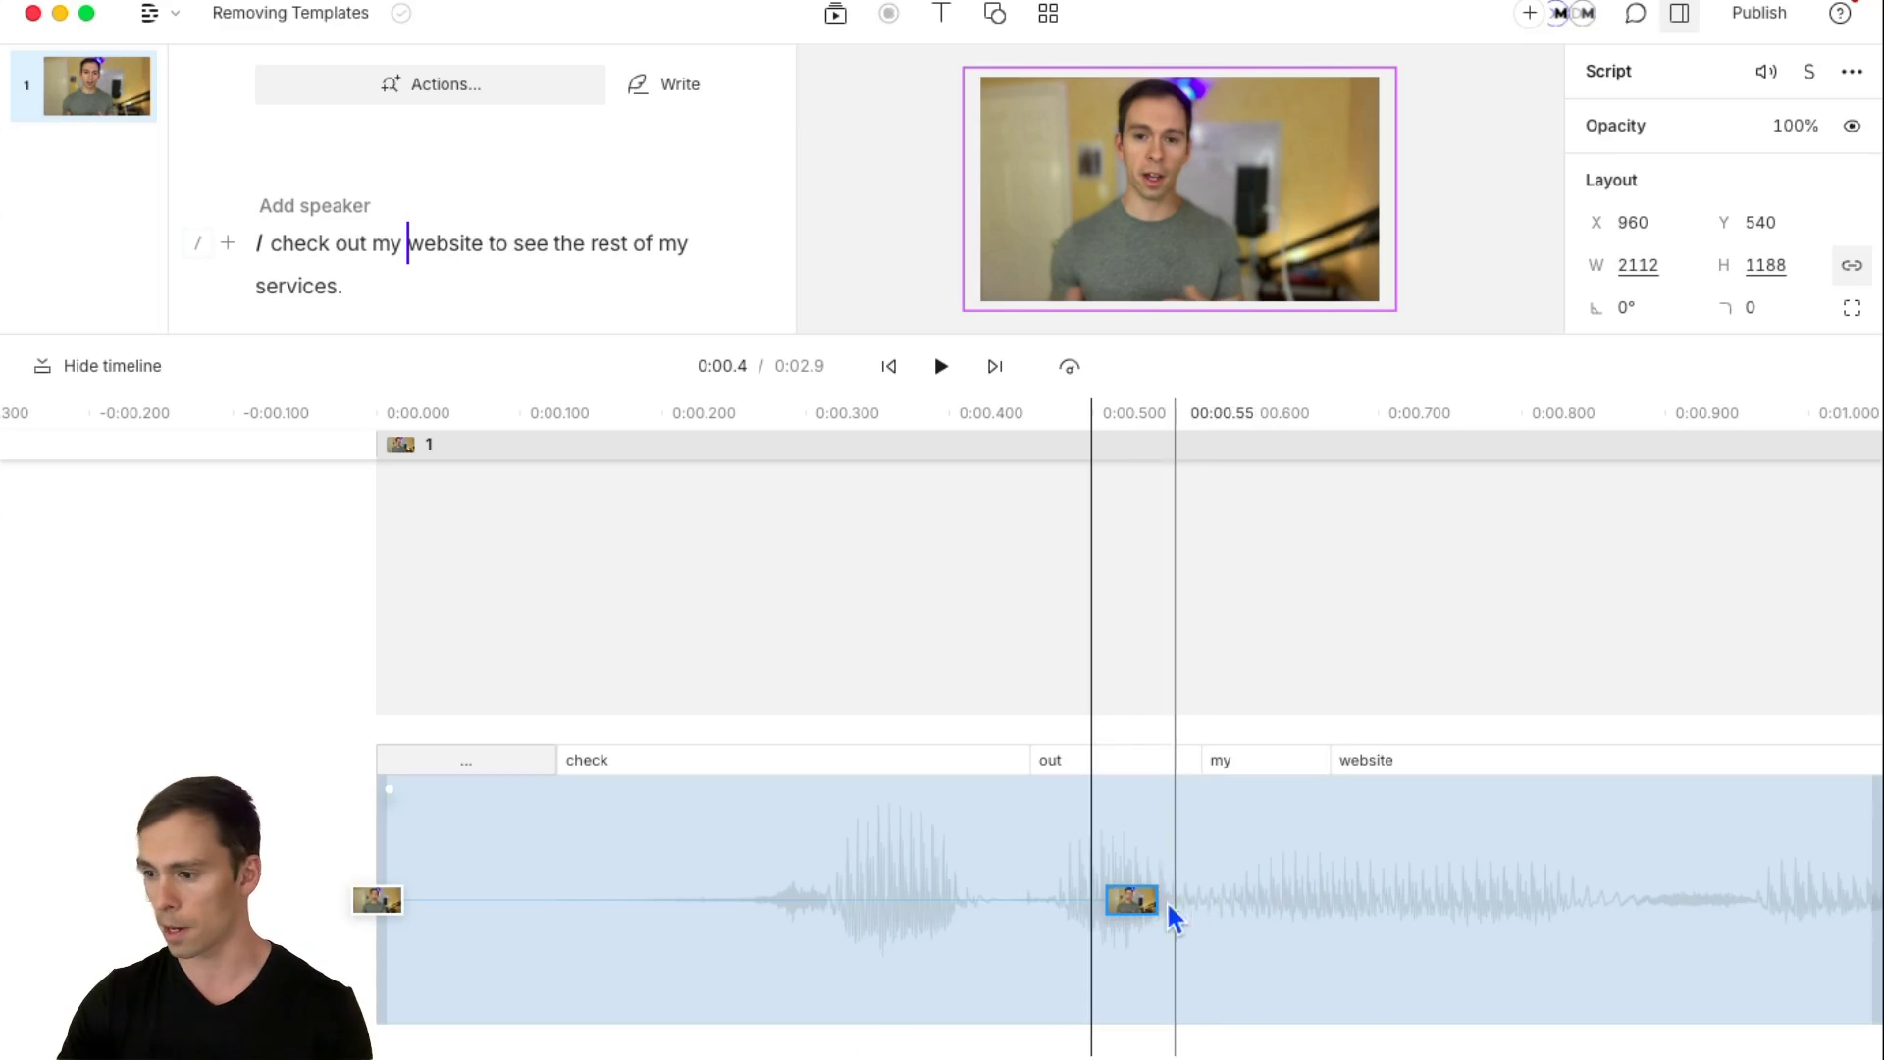
- Remove Animation 1's zoom from the clip and enlarge the video preview area
click(1135, 900)
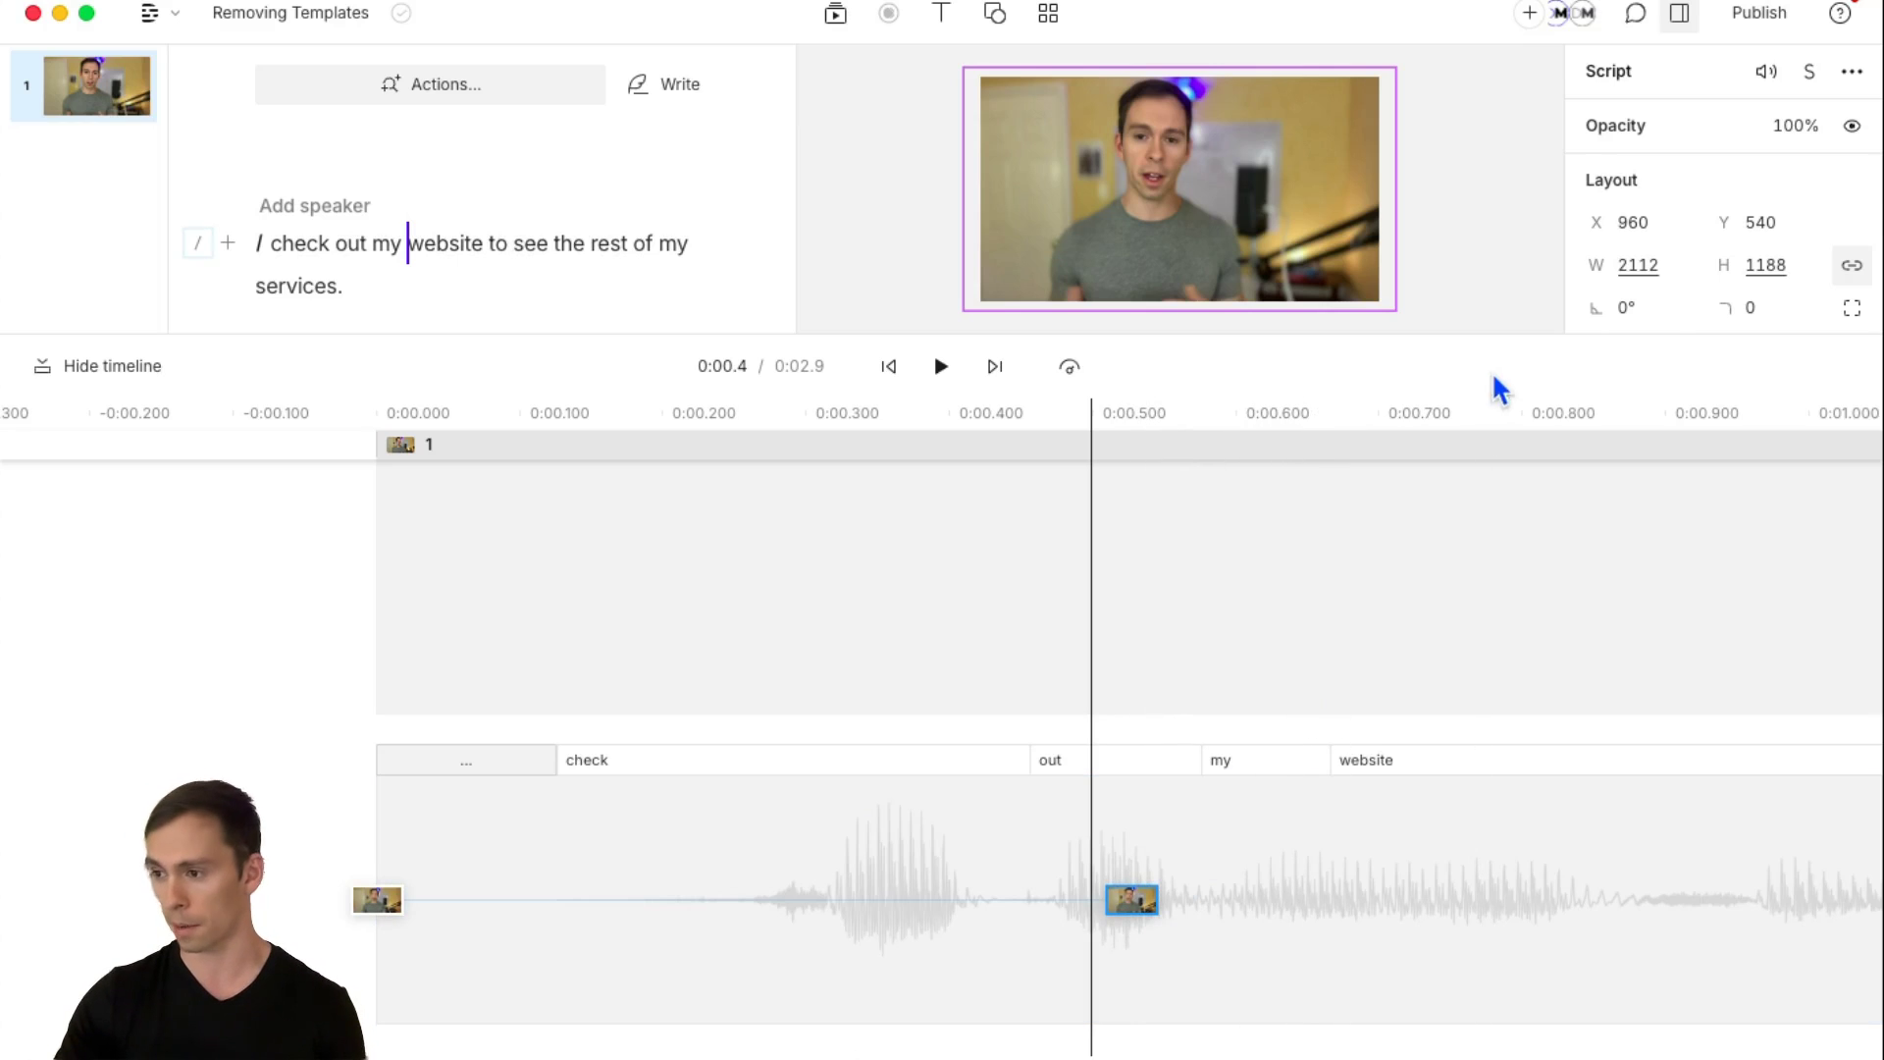
scroll(1731, 266, down, 3)
scroll(1715, 287, down, 3)
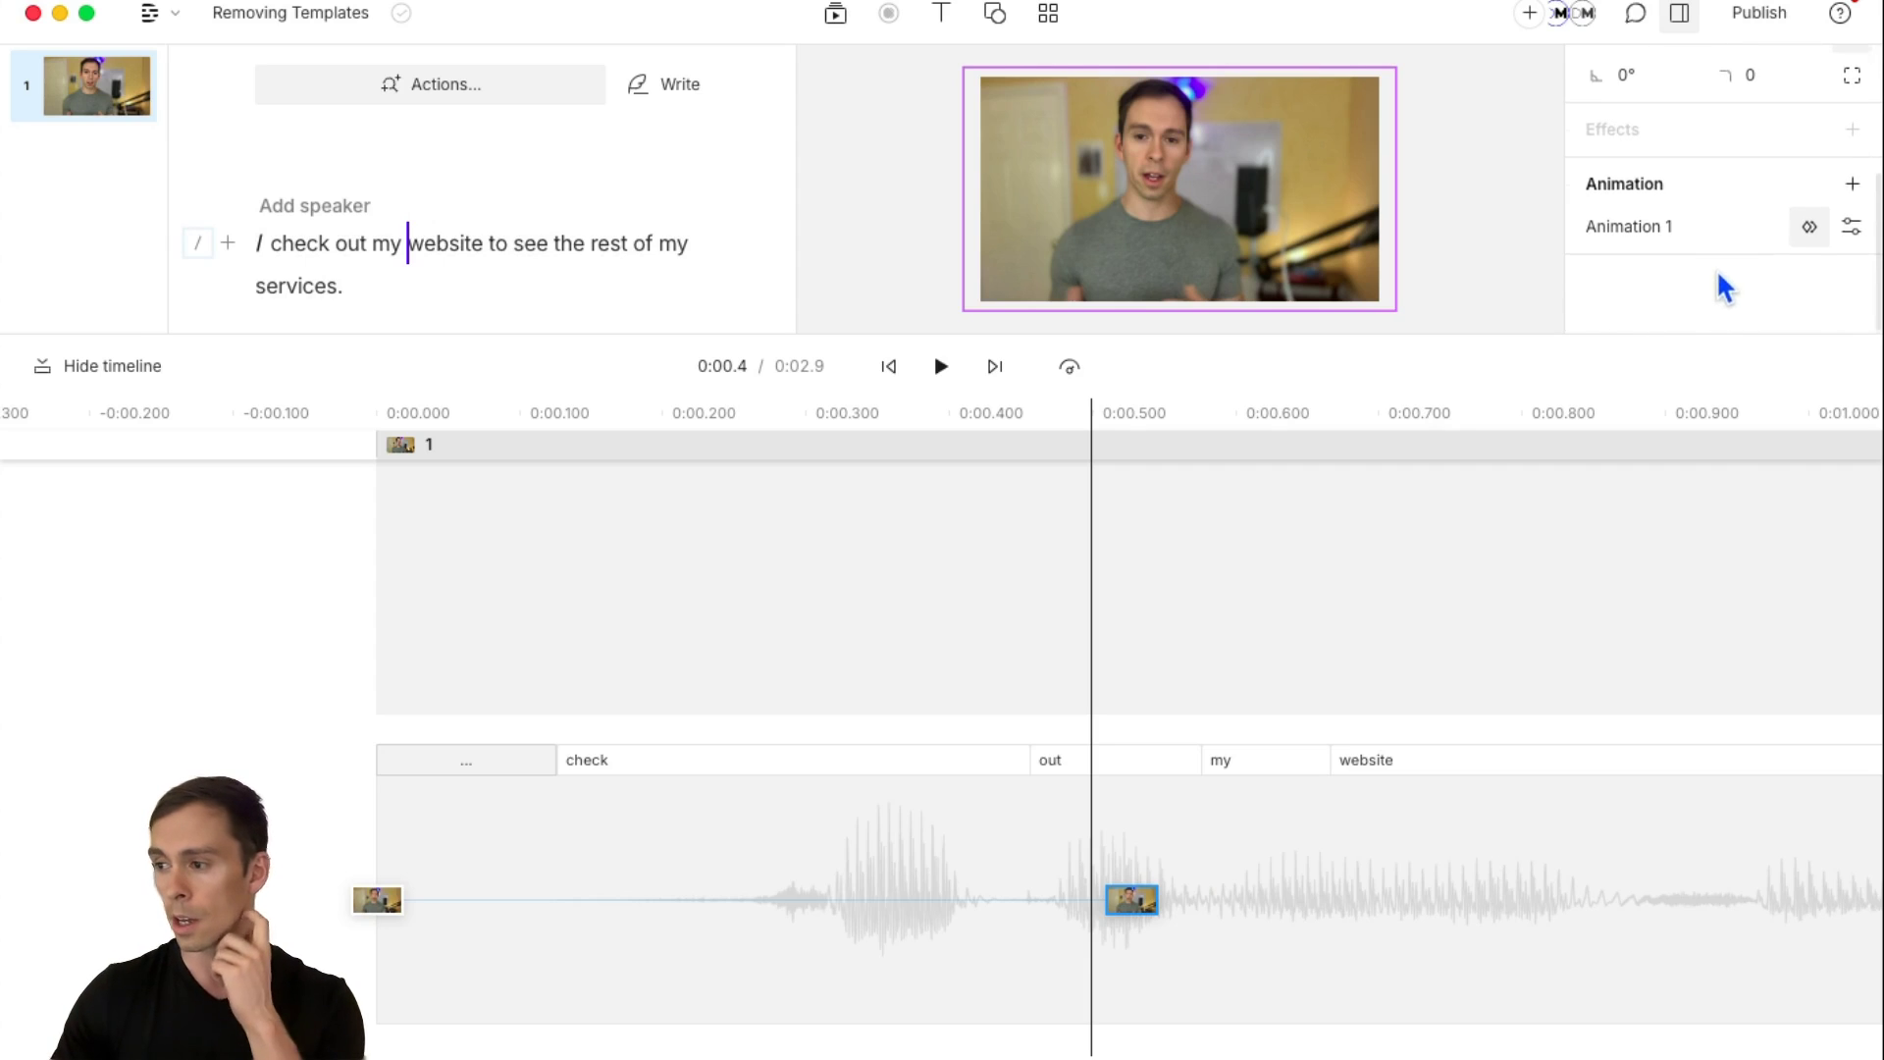
click(1850, 225)
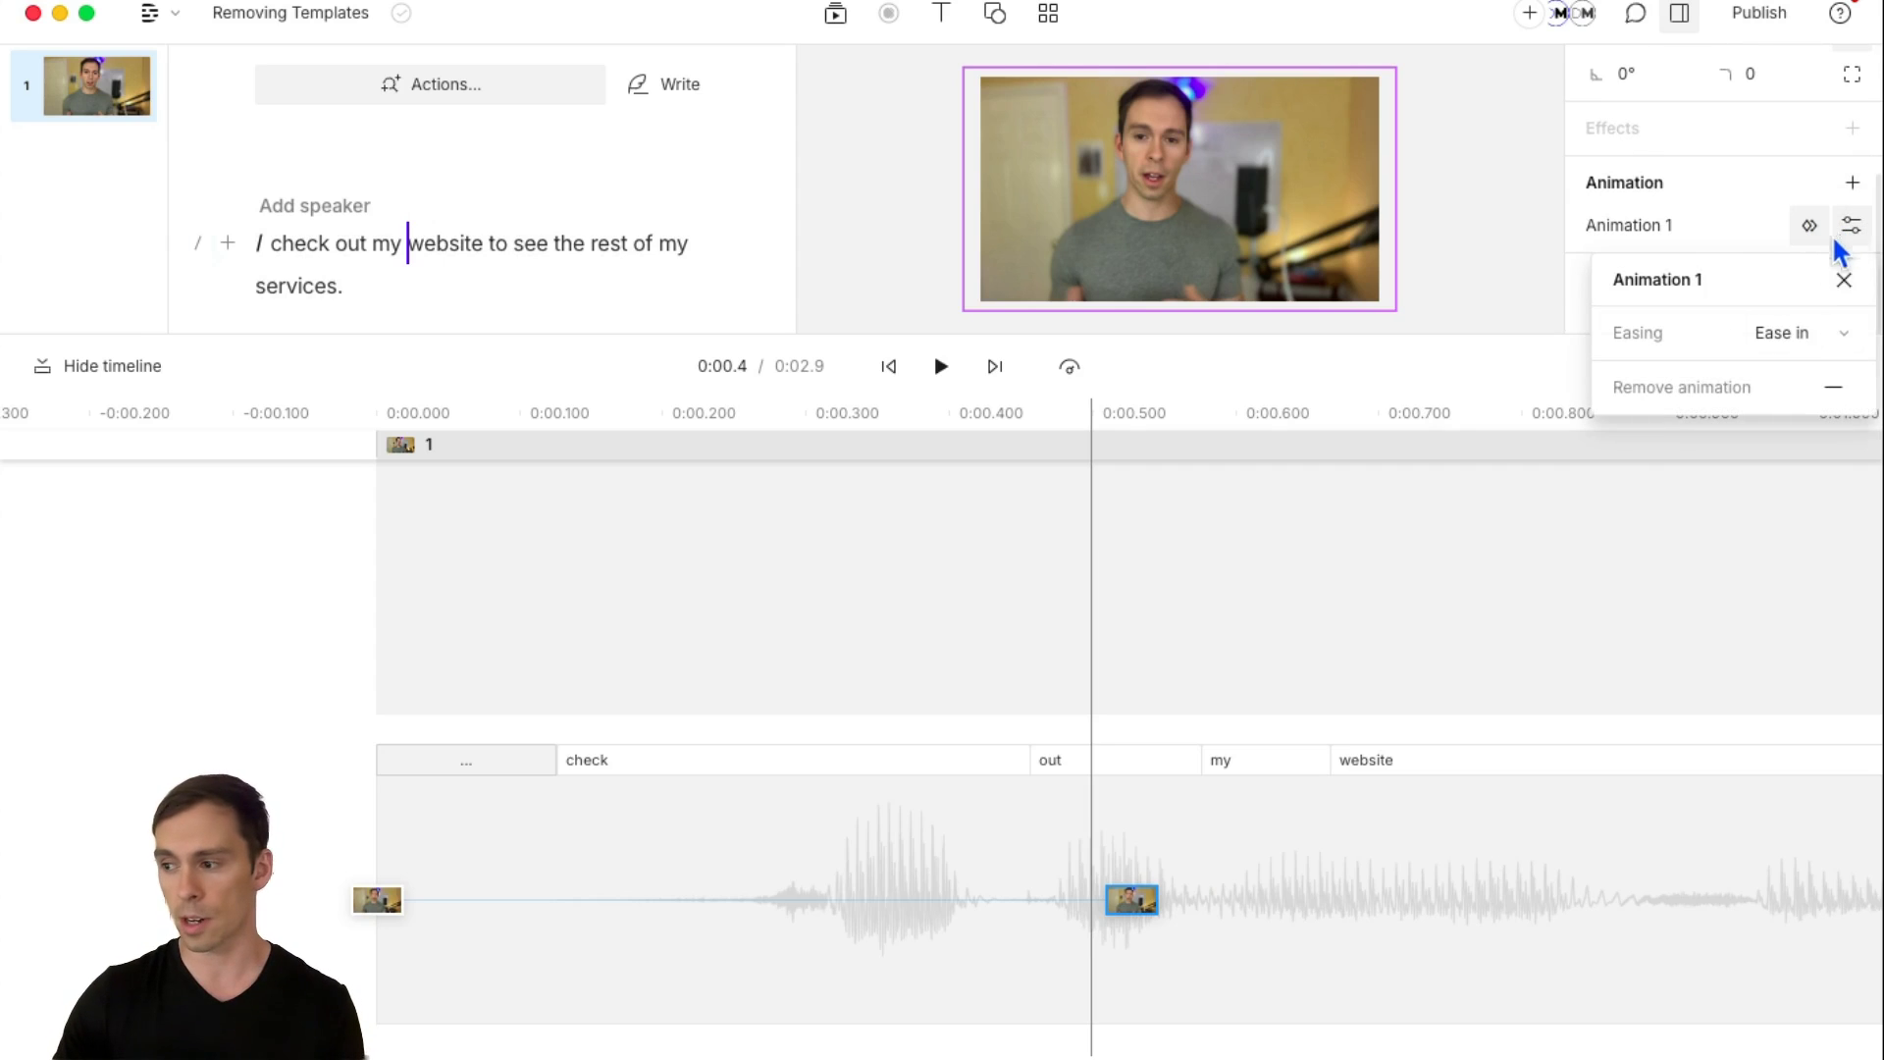
click(1836, 388)
click(937, 915)
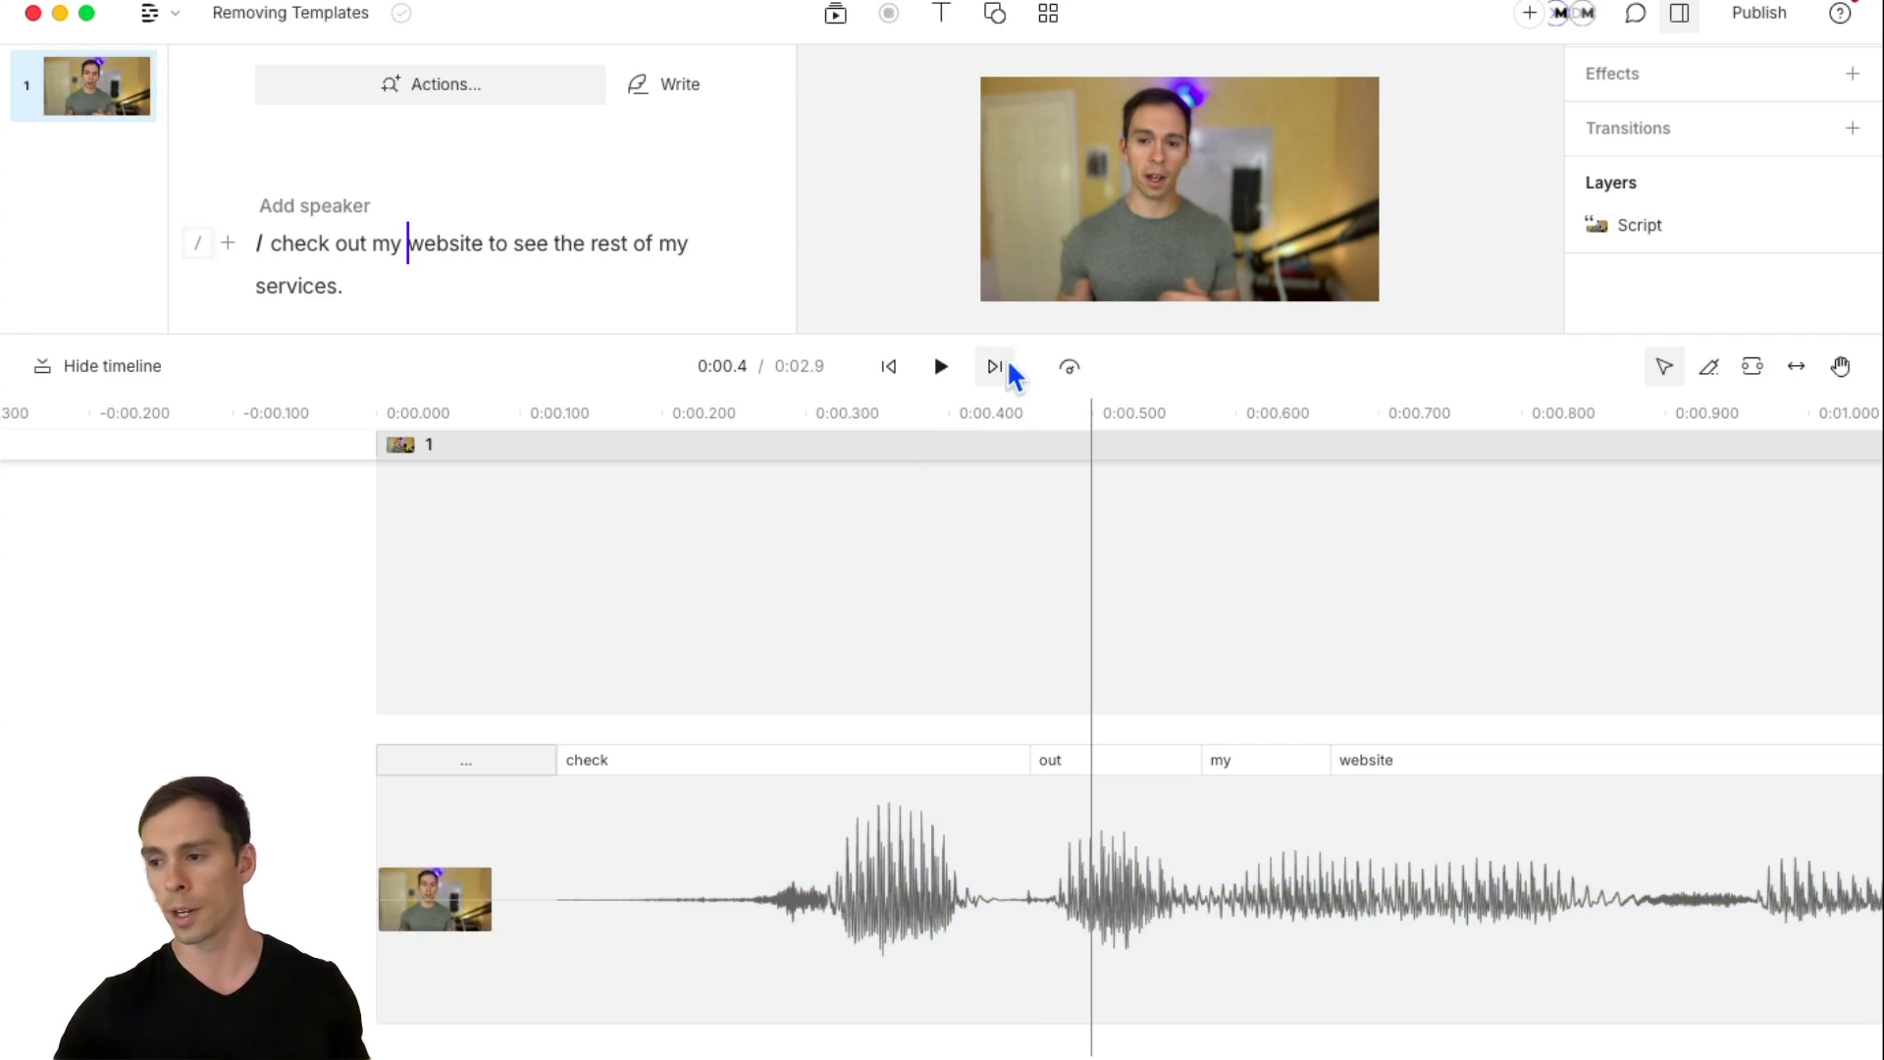
drag(846, 342, 847, 472)
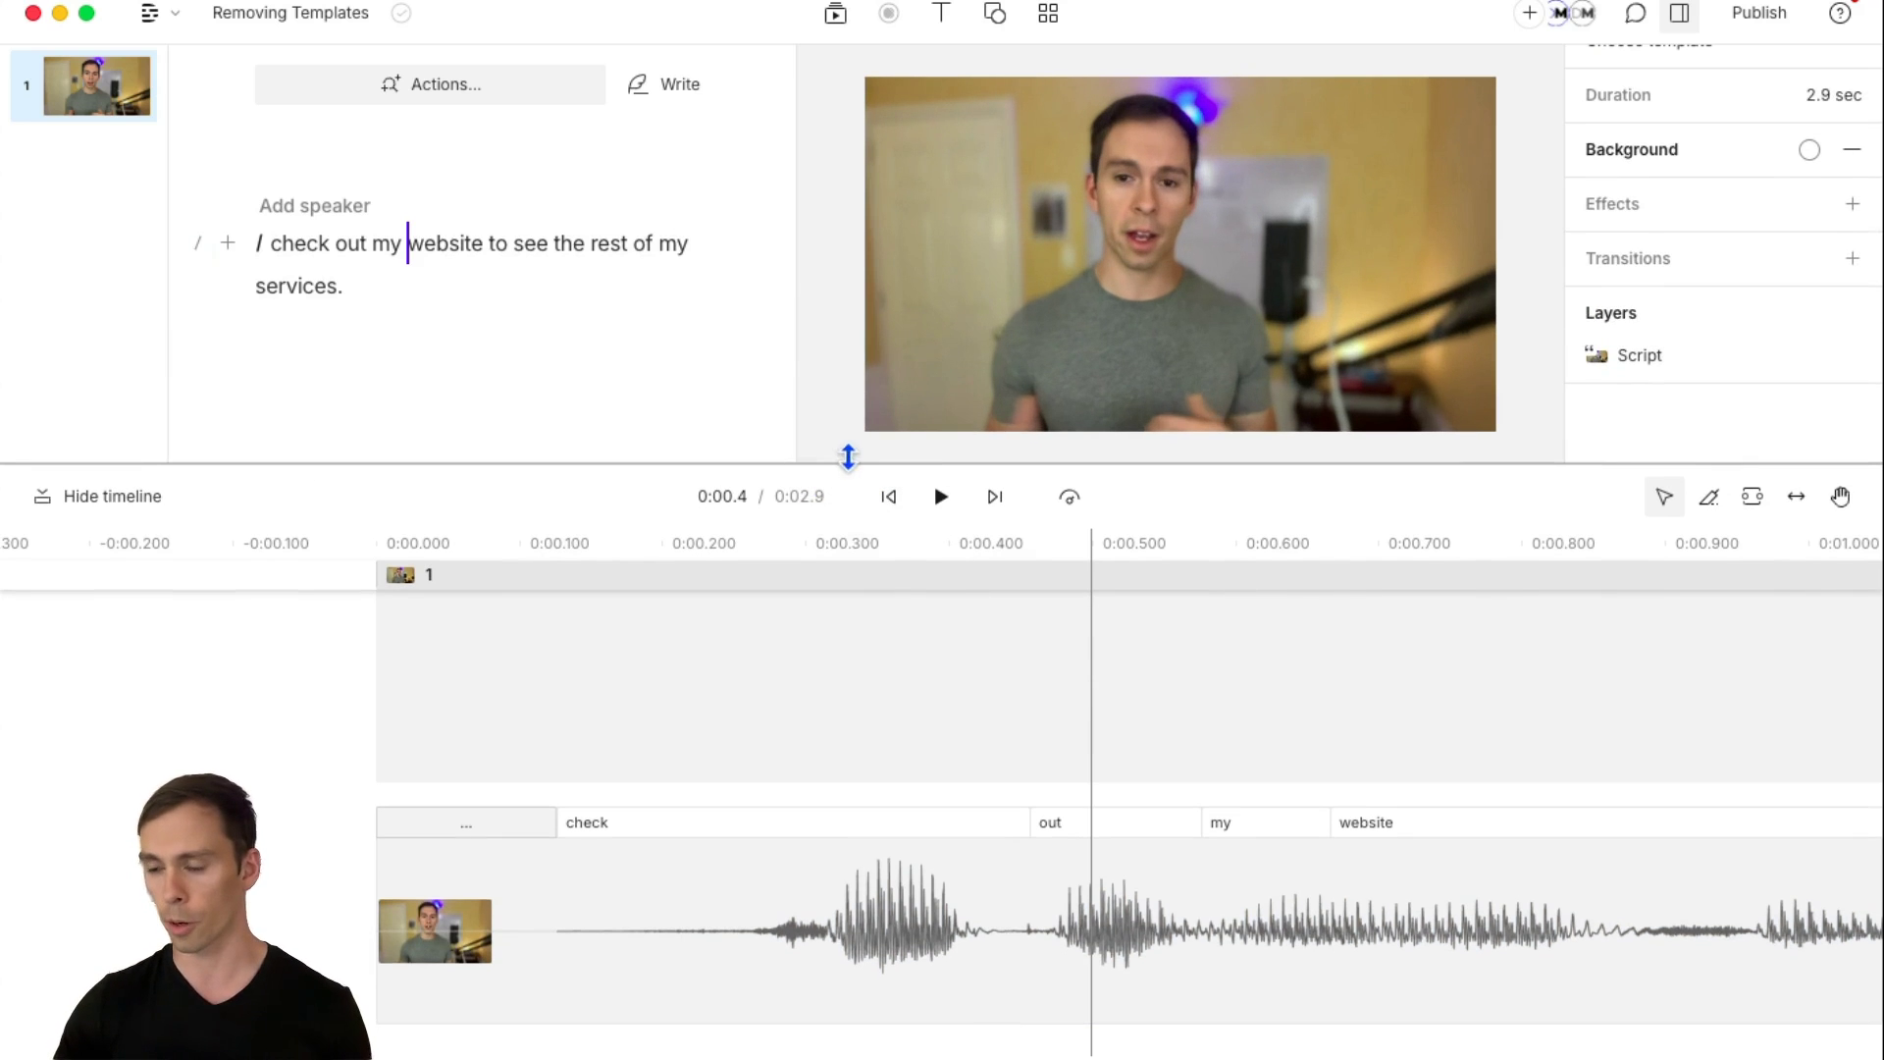